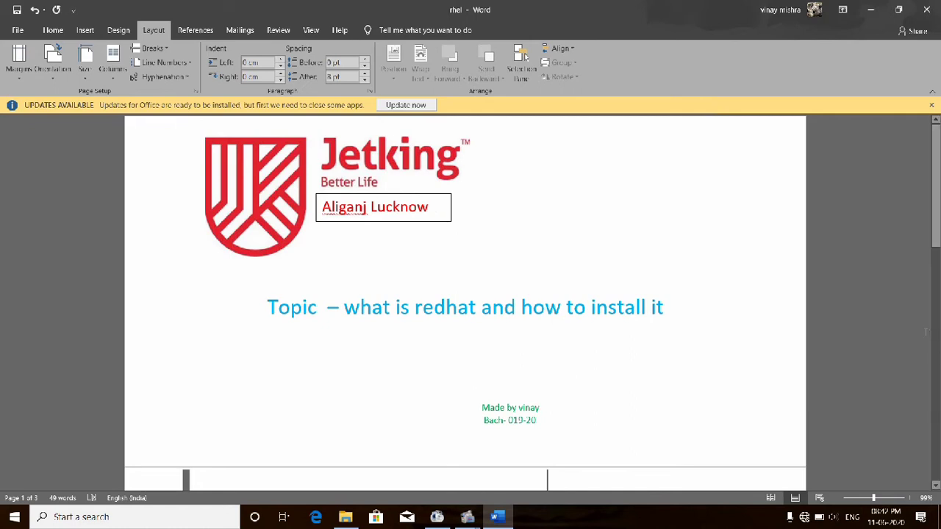
# - After reading the Red Hat notes in Word, start a new virtual machine in VMware Workstation
pyautogui.click(938, 356)
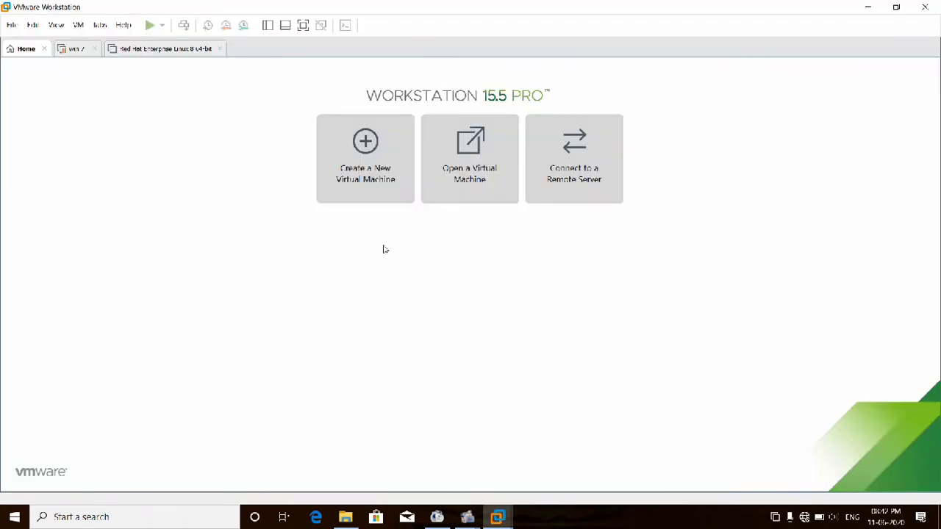
pyautogui.click(362, 171)
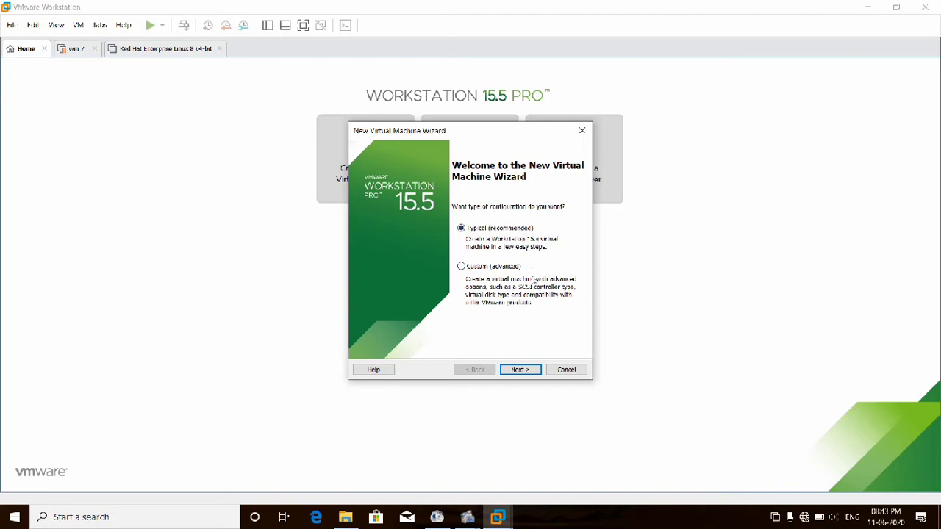
# - Use a Typical setup with the OS installed later and a Red Hat Enterprise Linux 8 64-bit guest, named 'new rhel'
pyautogui.click(521, 370)
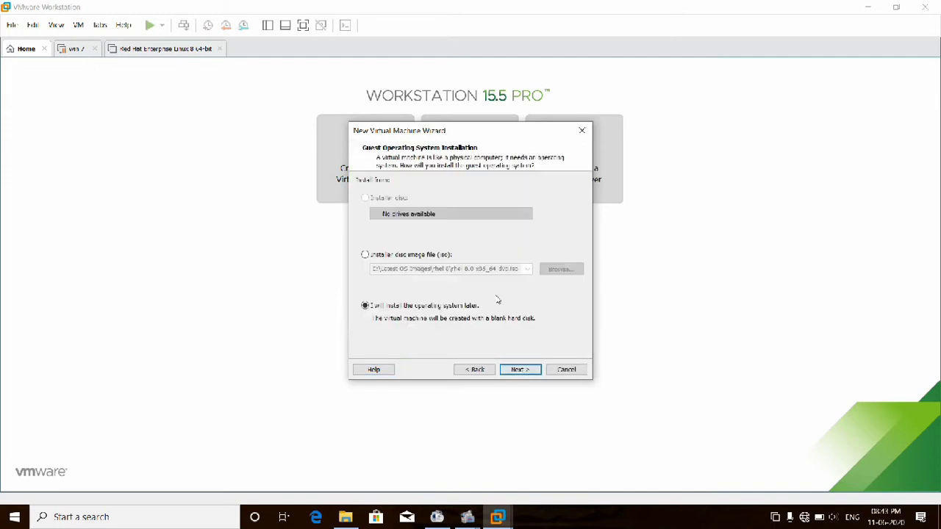
pyautogui.click(518, 369)
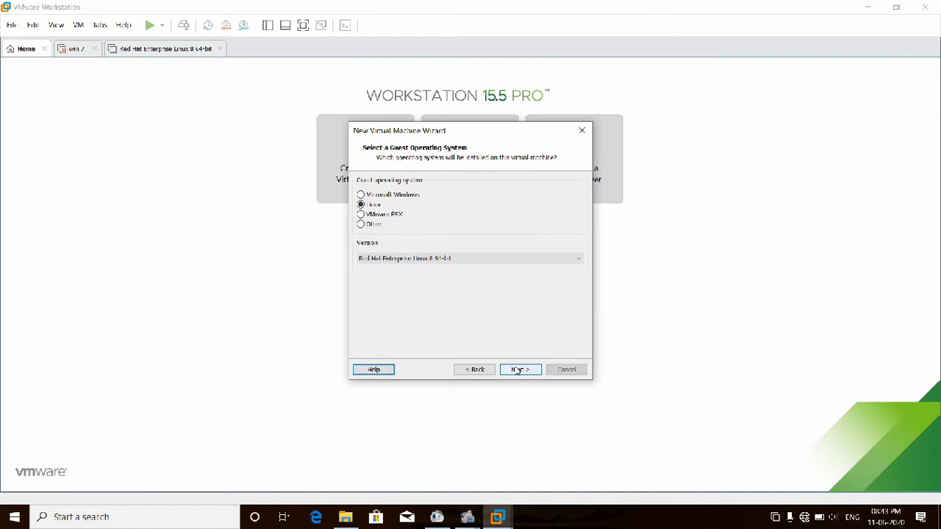
pyautogui.click(492, 265)
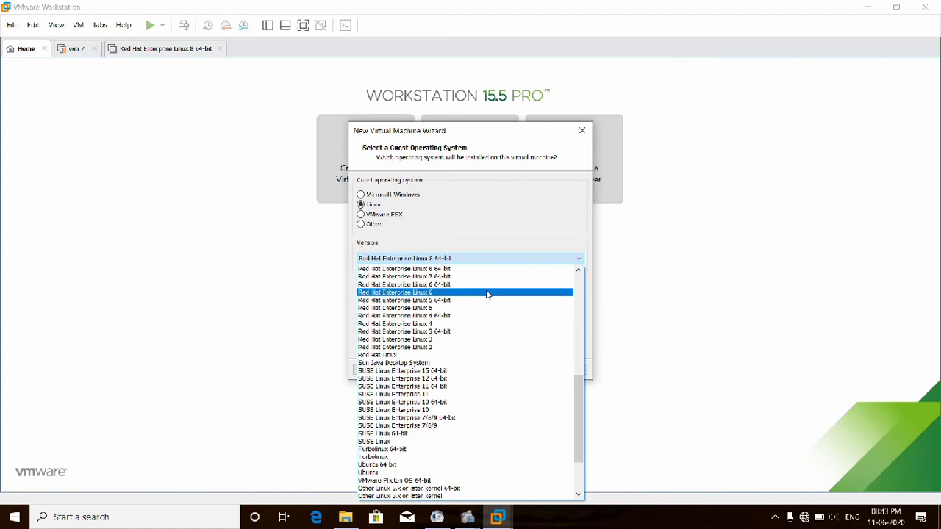
pyautogui.click(488, 269)
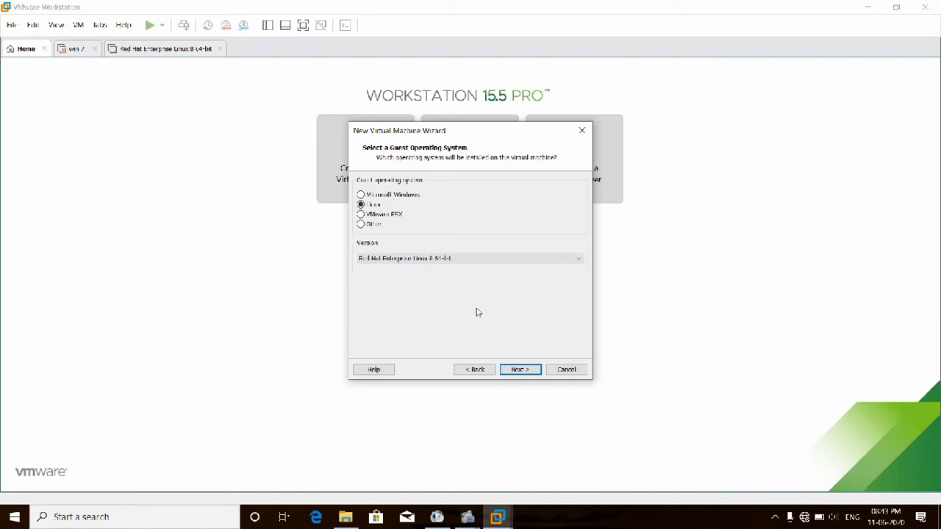
pyautogui.click(520, 370)
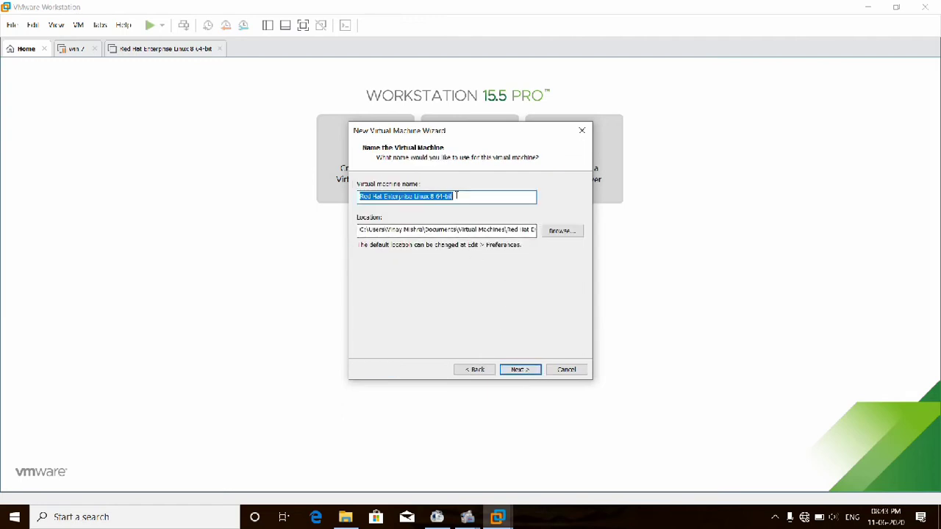
pyautogui.write('new')
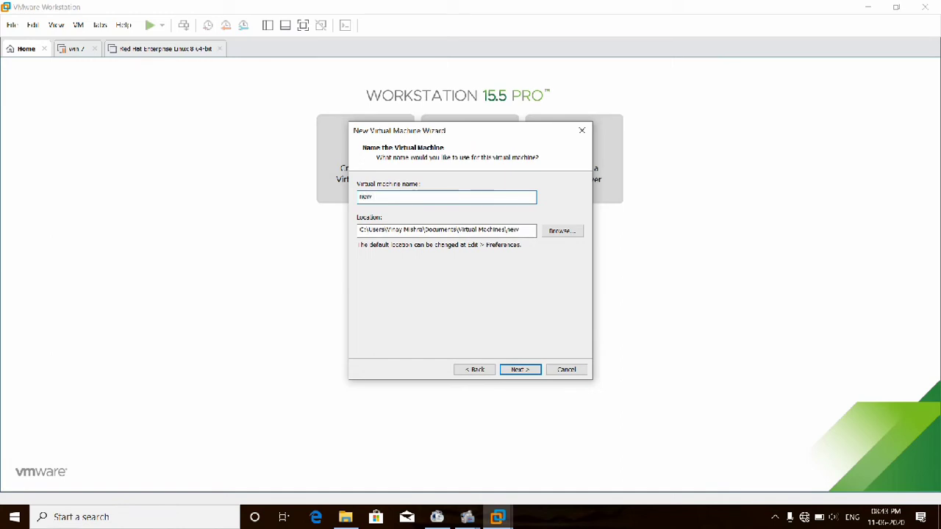
pyautogui.write(' rhel 8')
# - Store the VM in a newly created 'rhel 2' folder on the F: drive
pyautogui.click(564, 231)
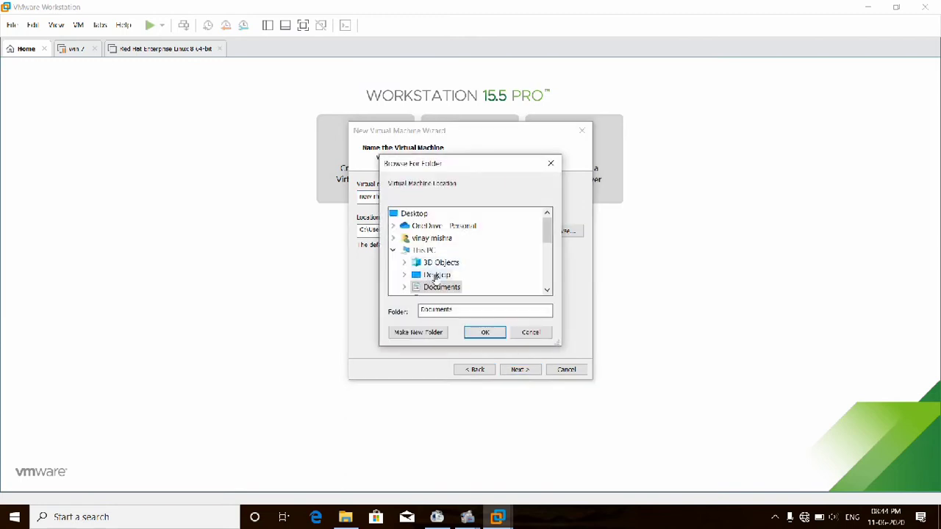
pyautogui.click(547, 263)
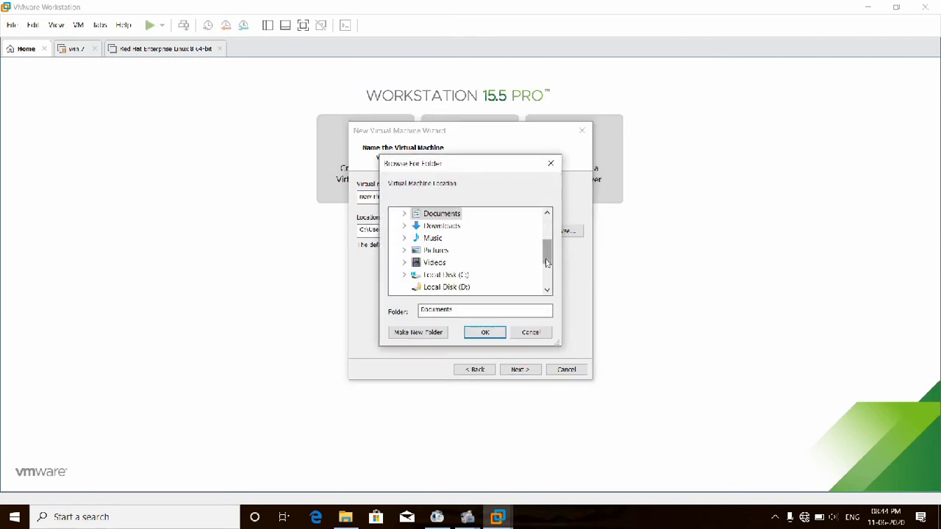
pyautogui.click(546, 281)
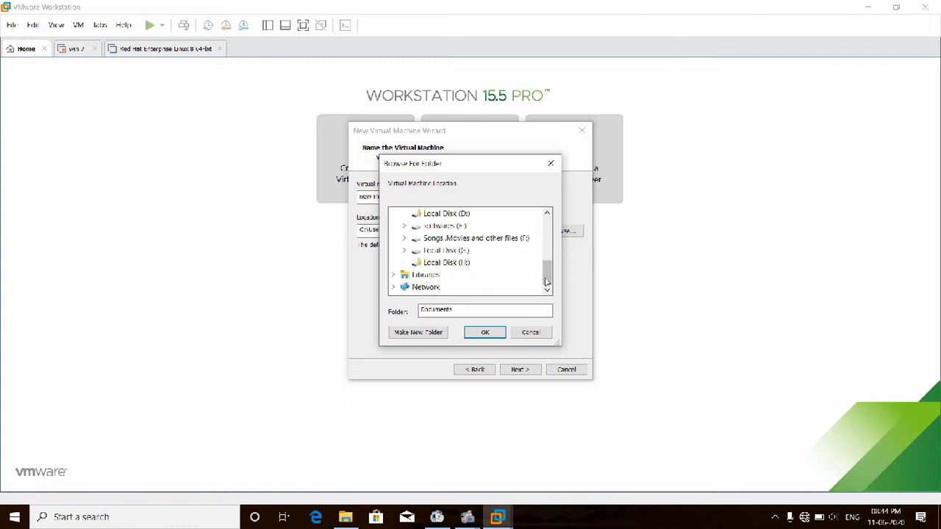
pyautogui.click(458, 239)
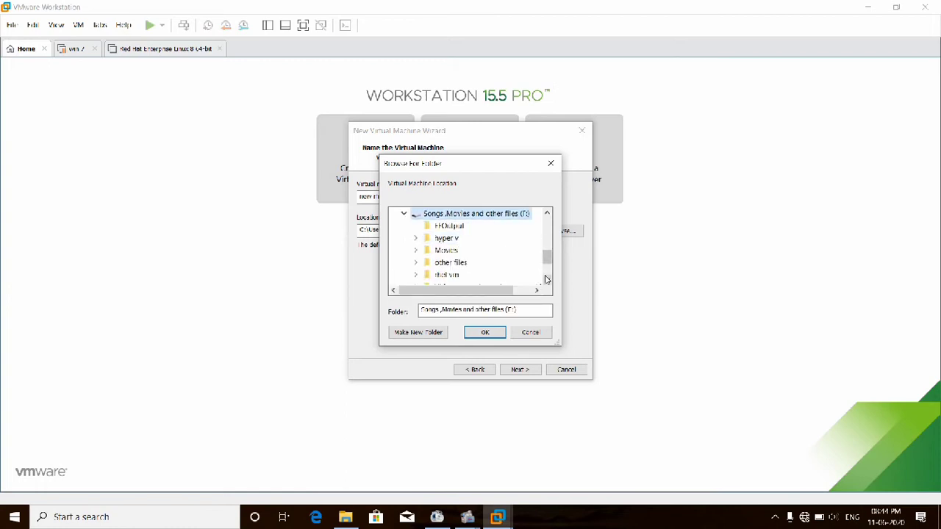
pyautogui.click(546, 278)
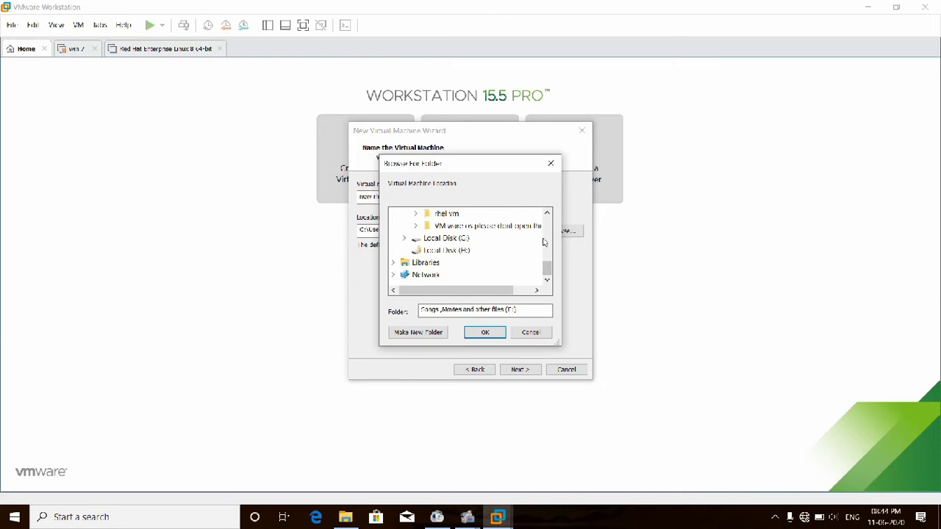
pyautogui.click(547, 242)
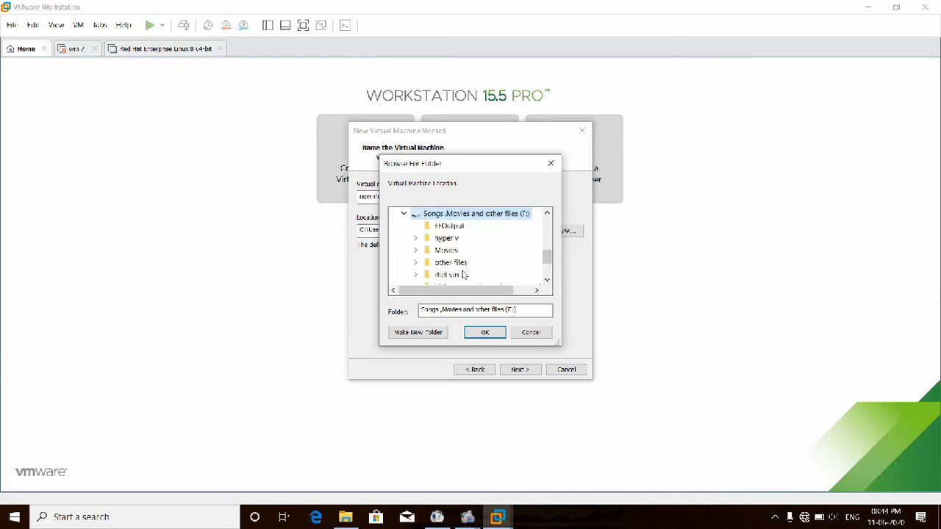
pyautogui.click(428, 334)
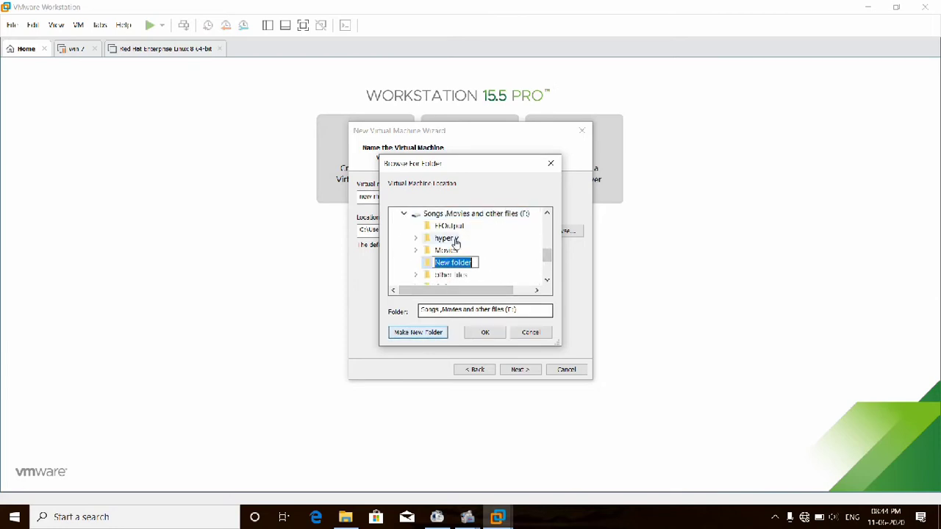
pyautogui.write('r')
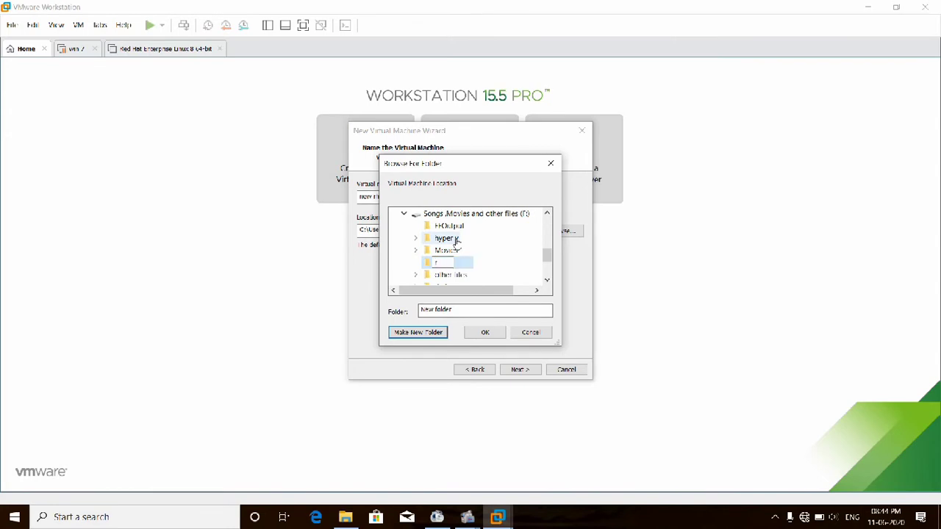
pyautogui.write('hel 2')
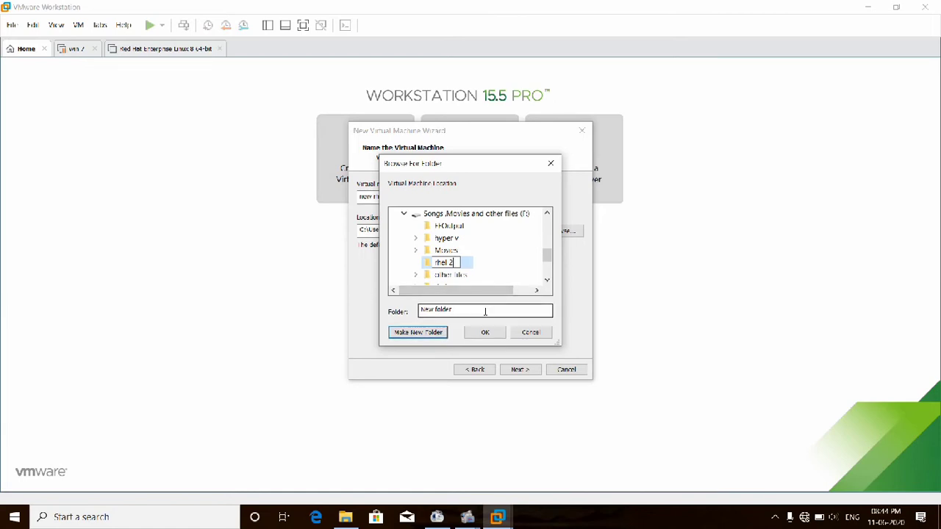
pyautogui.click(431, 265)
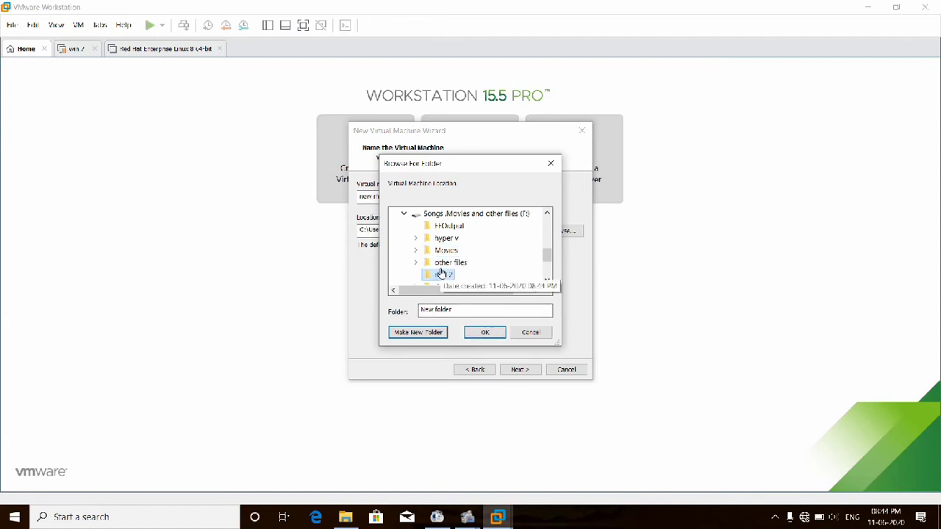
pyautogui.click(485, 333)
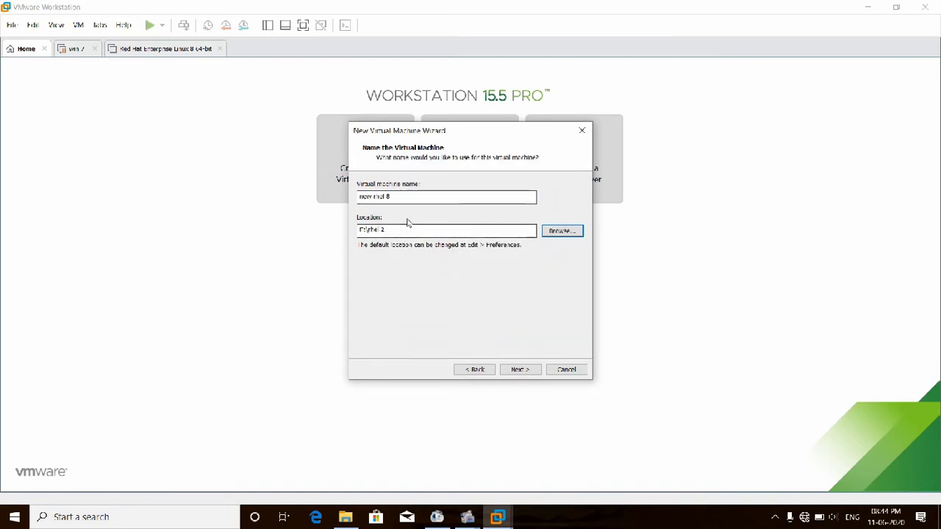
# - Set a 50 GB maximum disk stored as a single file, and finish creating 'new rhel 8'
pyautogui.click(527, 370)
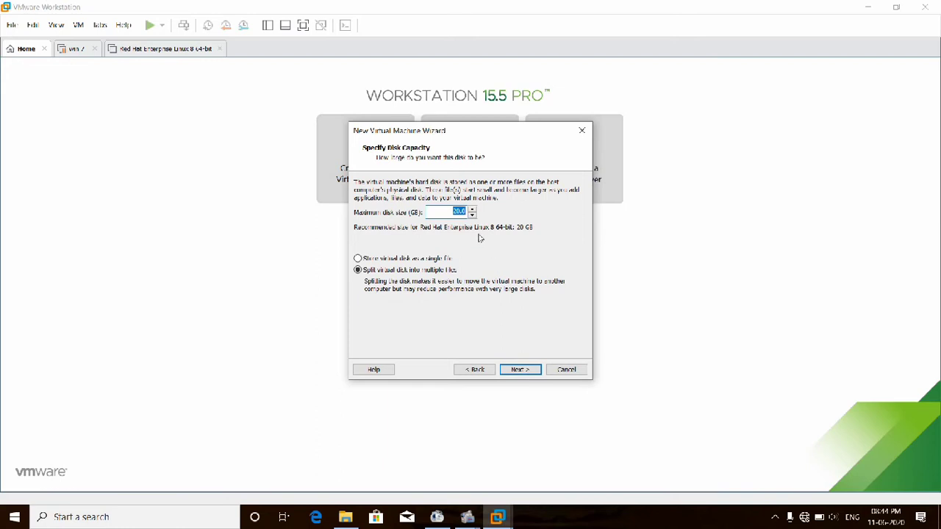
pyautogui.write('50')
pyautogui.click(435, 261)
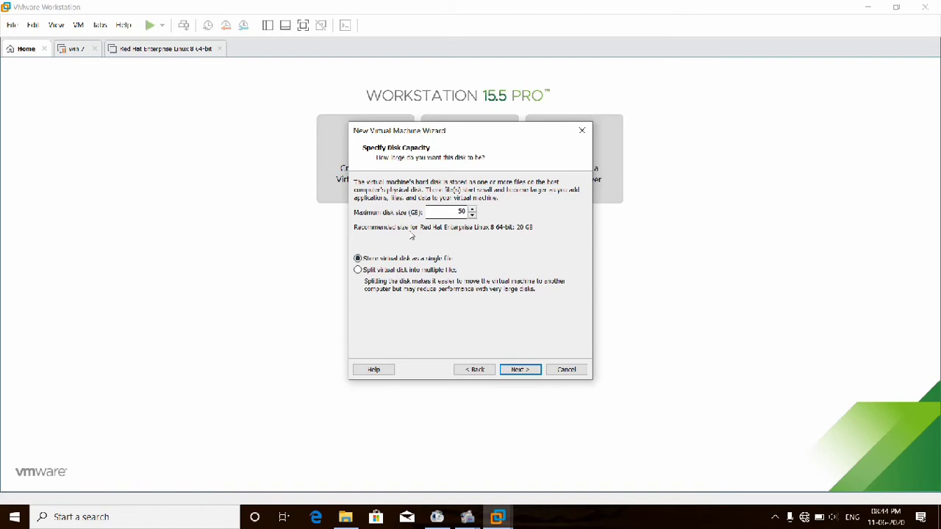
pyautogui.click(520, 370)
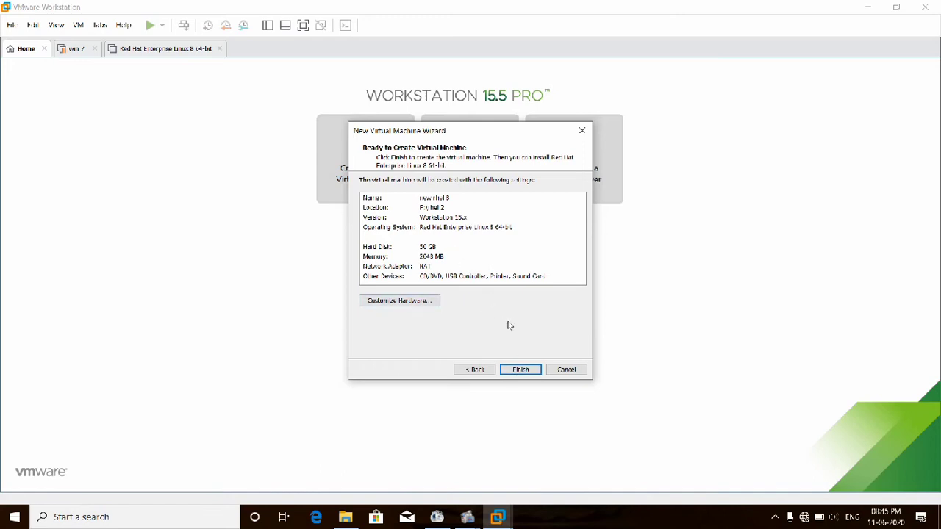
pyautogui.click(520, 371)
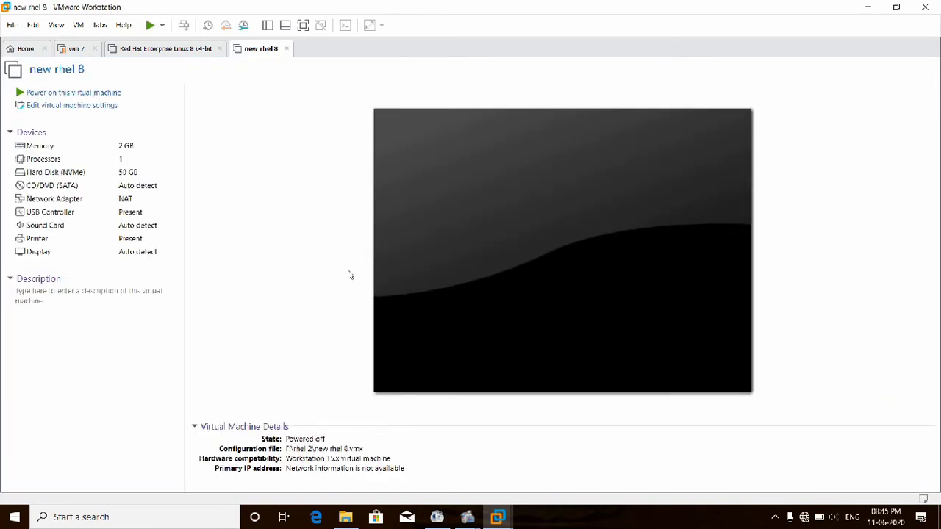
# - Point the CD/DVD drive at the rhel-8.0-x86_64-dvd ISO in E:\Latest OS Images\rhel 8
pyautogui.click(96, 190)
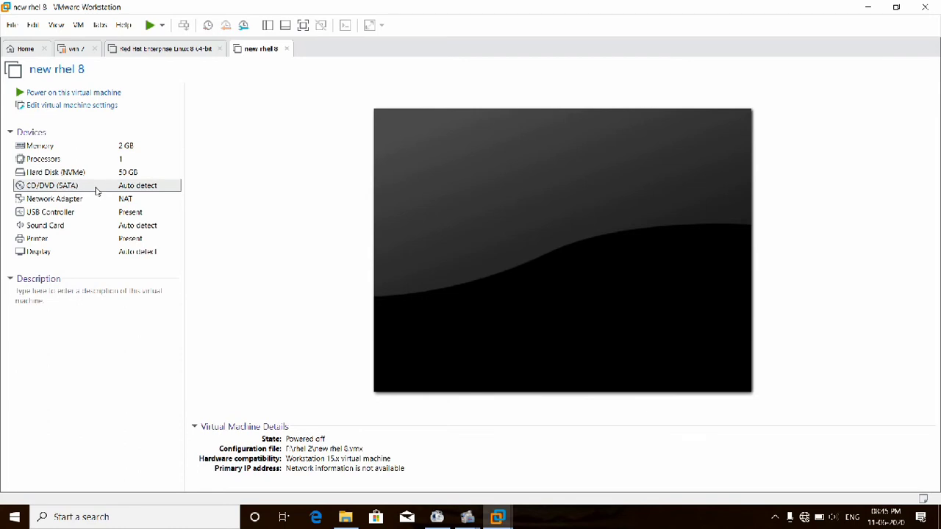
pyautogui.doubleClick(96, 189)
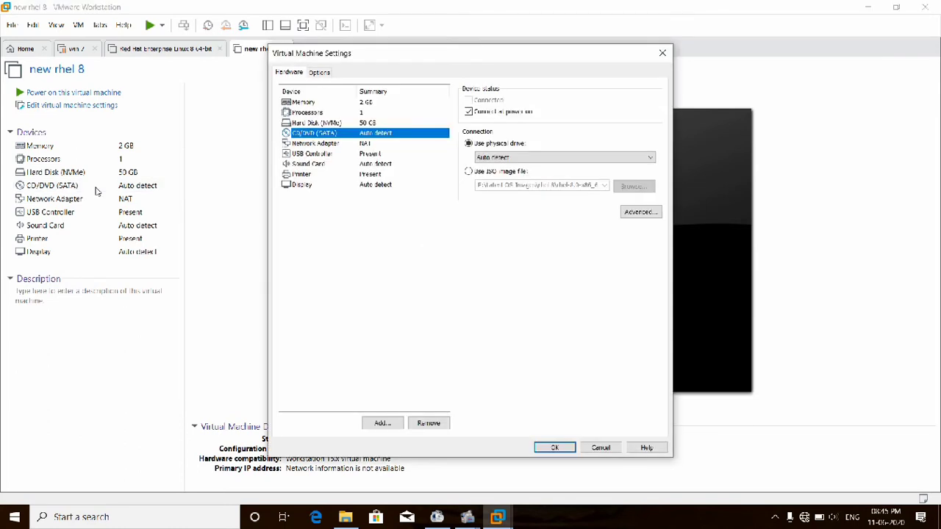
pyautogui.click(472, 174)
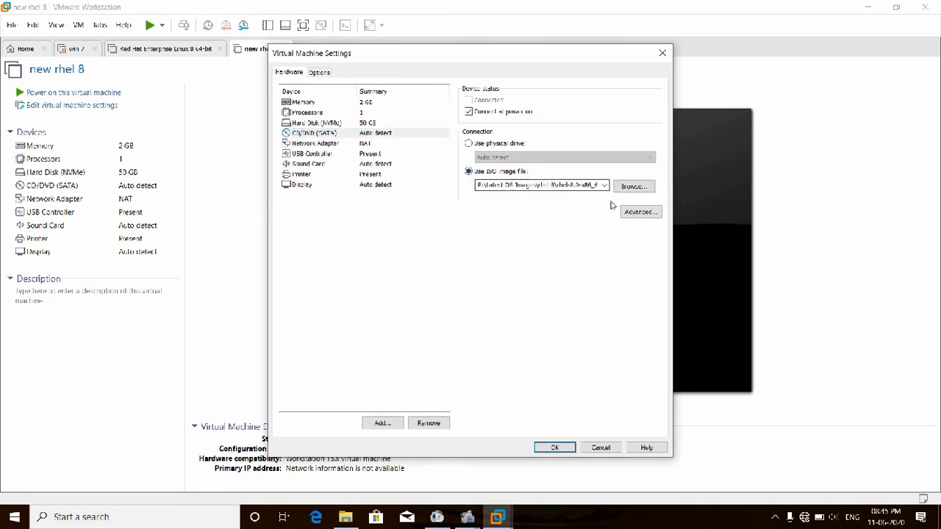
pyautogui.click(631, 186)
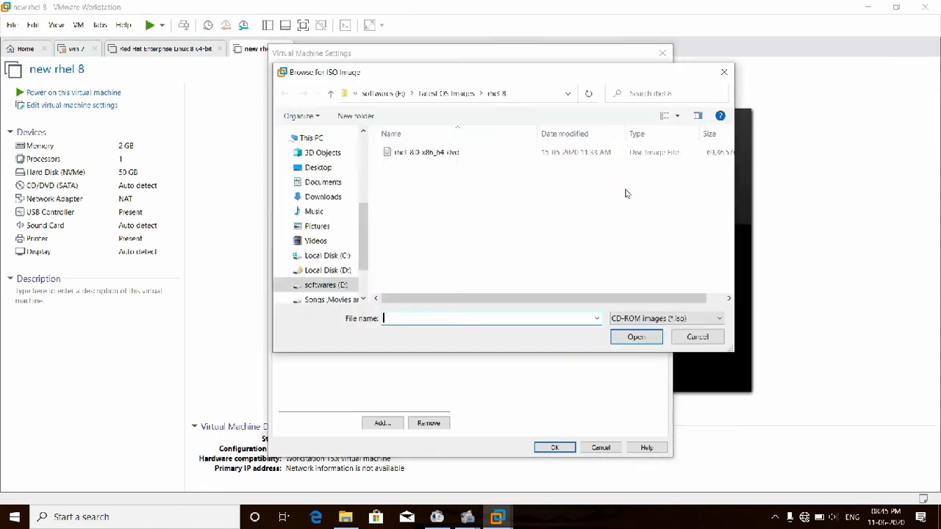
pyautogui.click(338, 287)
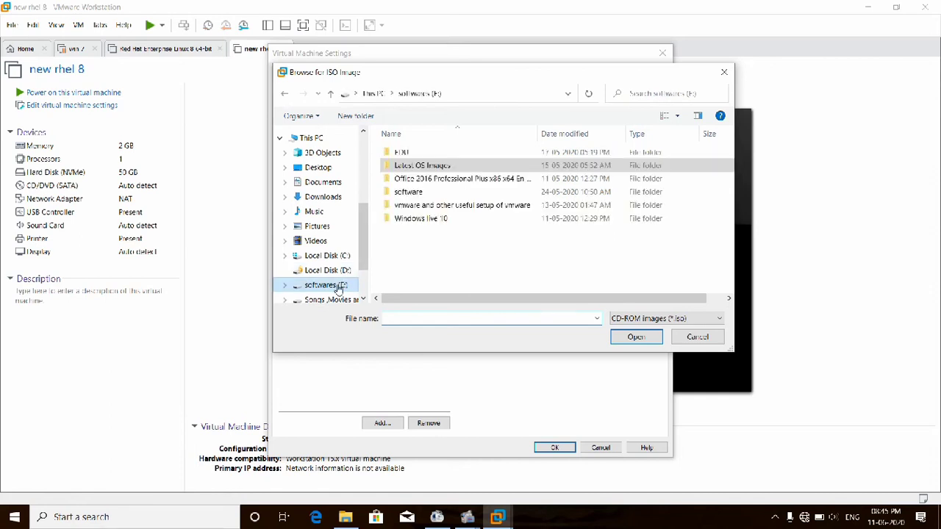
pyautogui.doubleClick(424, 165)
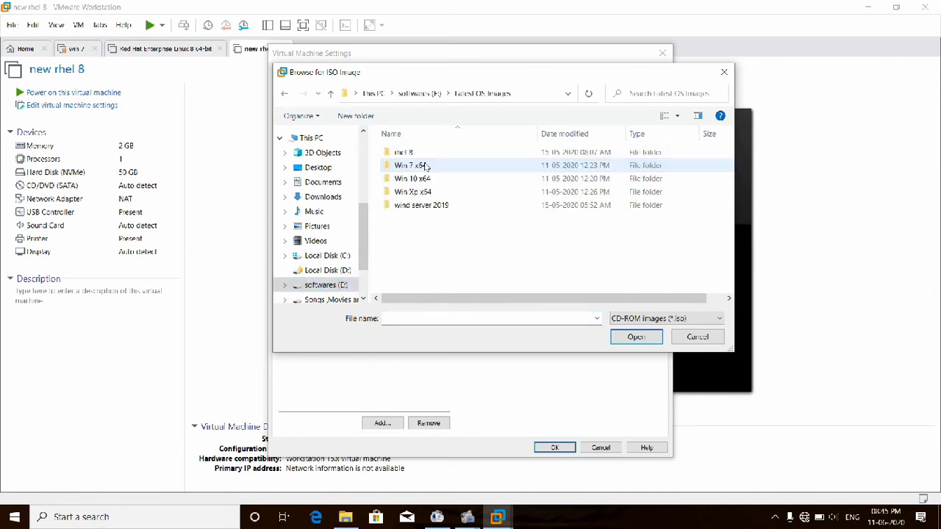
pyautogui.click(425, 156)
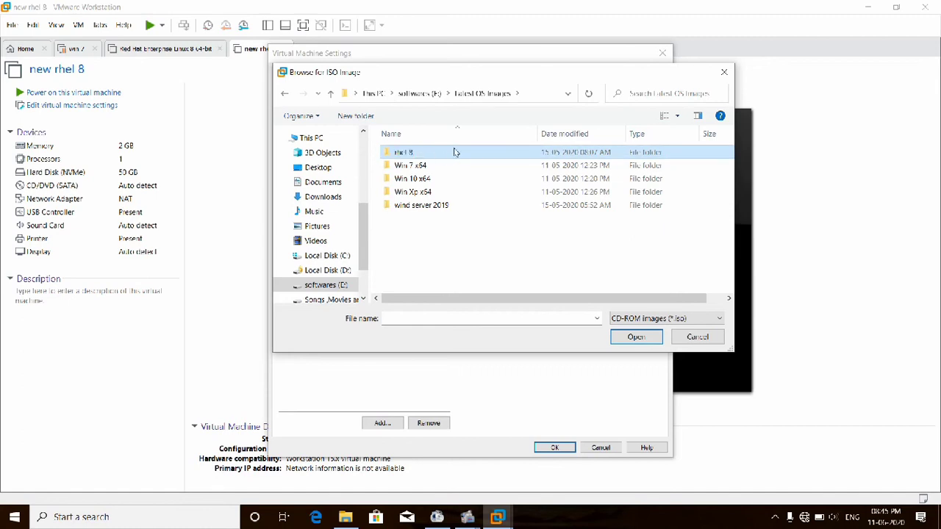
pyautogui.doubleClick(455, 152)
pyautogui.click(453, 153)
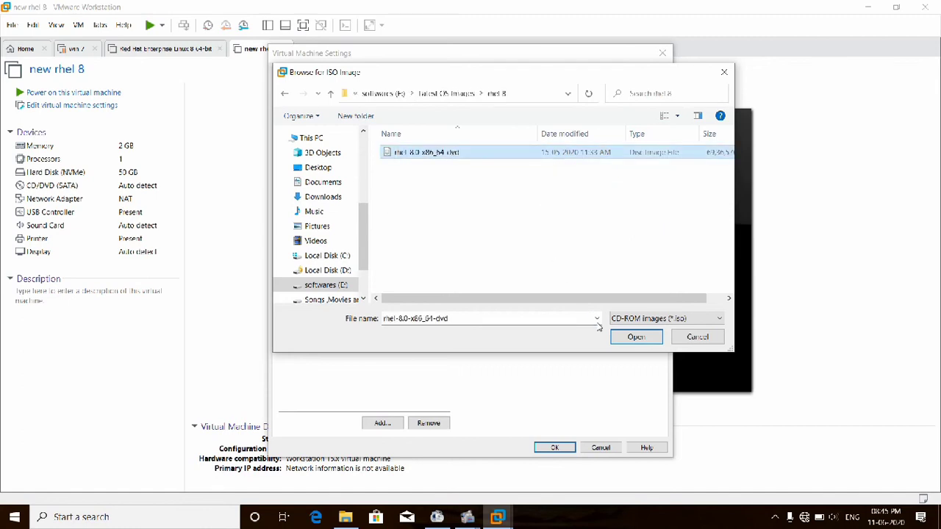
pyautogui.click(627, 338)
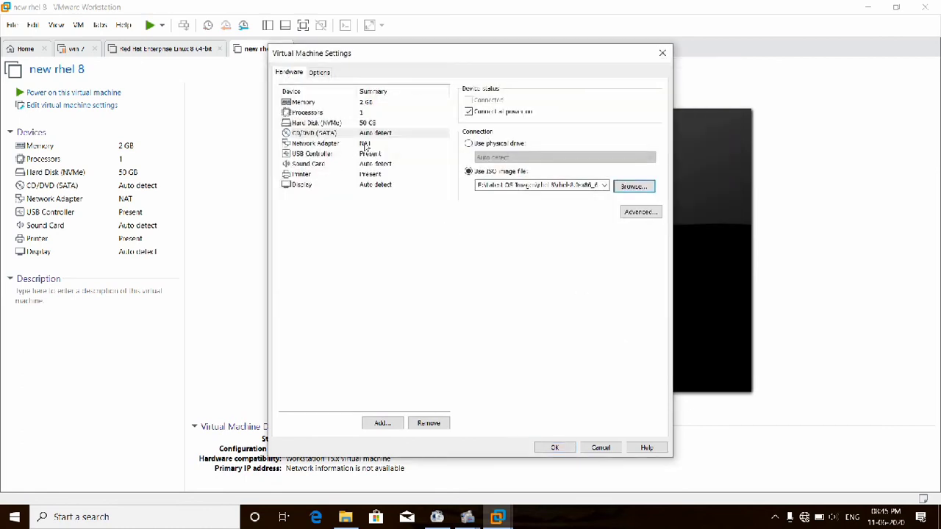
# - Switch the VM's network adapter to Bridged and apply the settings
pyautogui.click(365, 144)
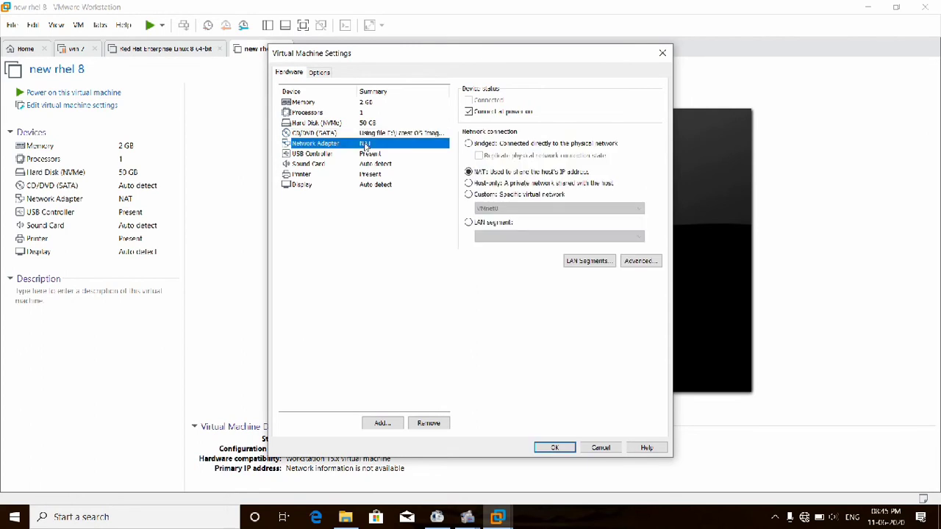
pyautogui.click(489, 144)
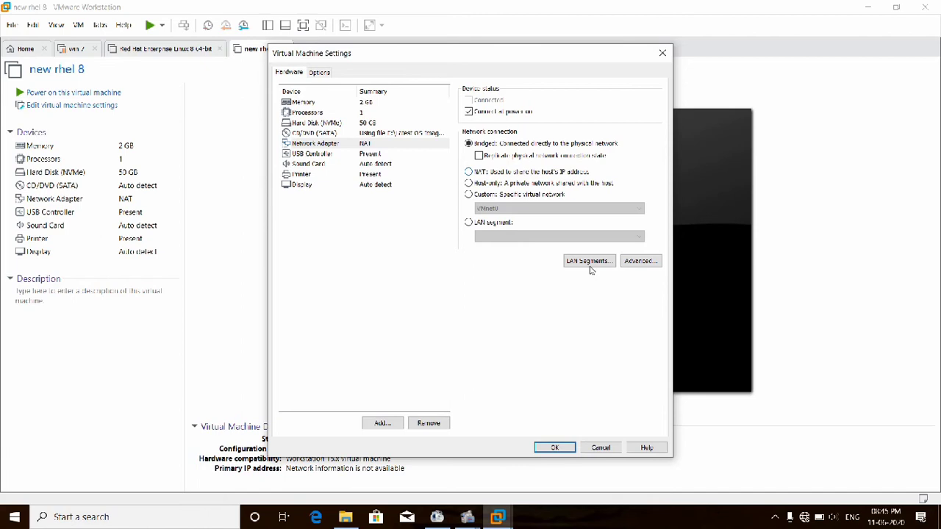
pyautogui.click(555, 448)
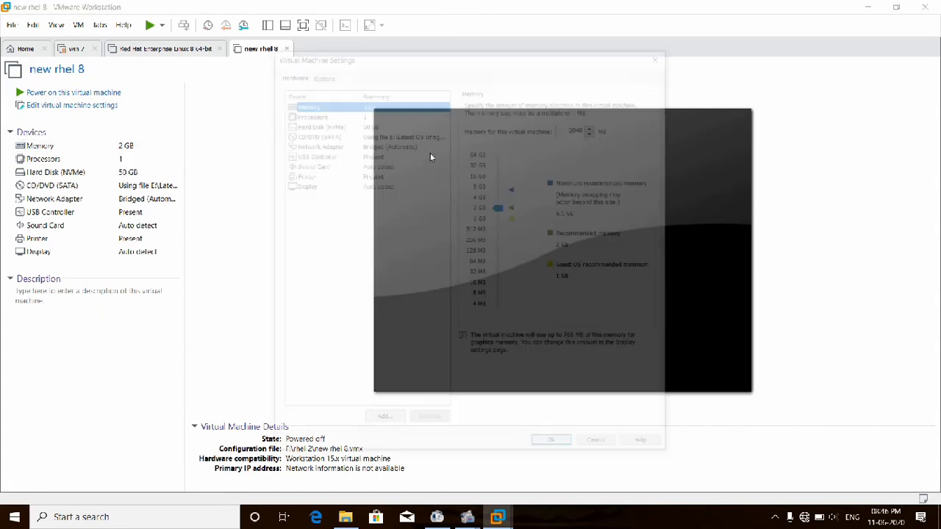
# - Increase the VM's memory from 2048 MB to 3.9 GB and save the settings
pyautogui.doubleClick(578, 127)
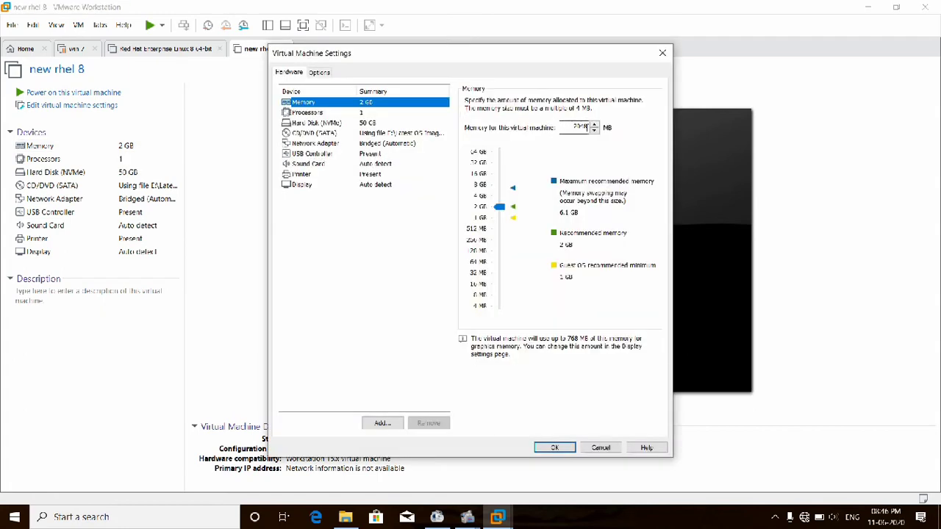
pyautogui.click(589, 128)
pyautogui.press('BackSpace')
pyautogui.press('BackSpace')
pyautogui.press('BackSpace')
pyautogui.press('BackSpace')
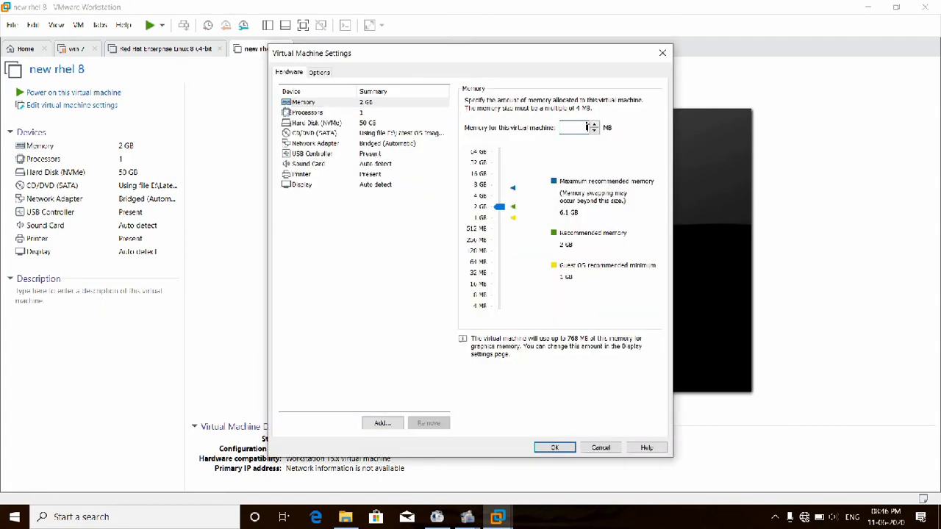
pyautogui.write('3500')
pyautogui.press('BackSpace')
pyautogui.press('BackSpace')
pyautogui.press('BackSpace')
pyautogui.write('4096')
pyautogui.click(556, 447)
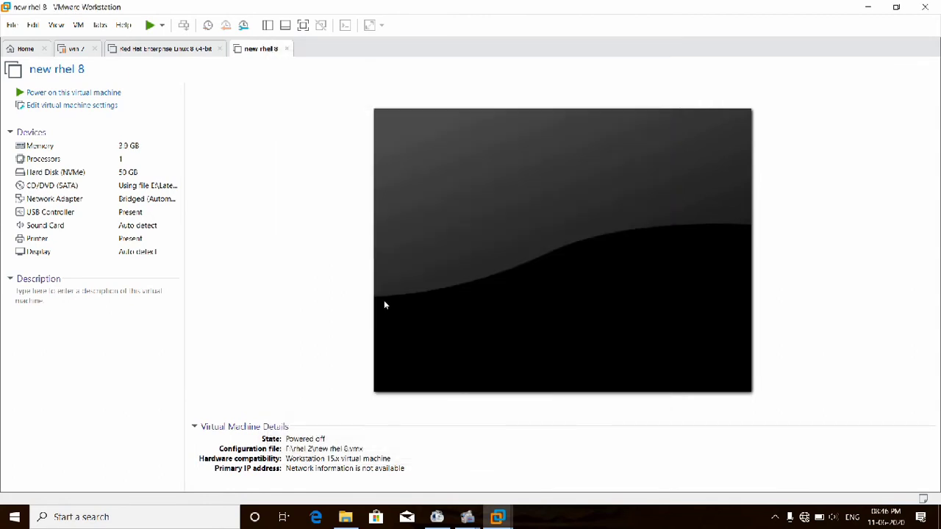
# - Power on the rhel 8 VM and get through the boot menu to the RHEL 8.0.0 installer's language page
pyautogui.click(105, 94)
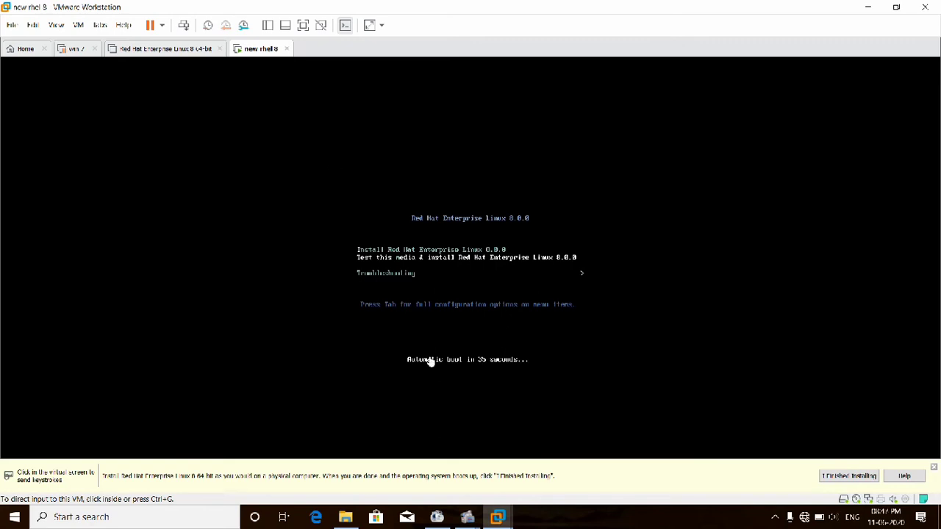
pyautogui.moveTo(468, 518)
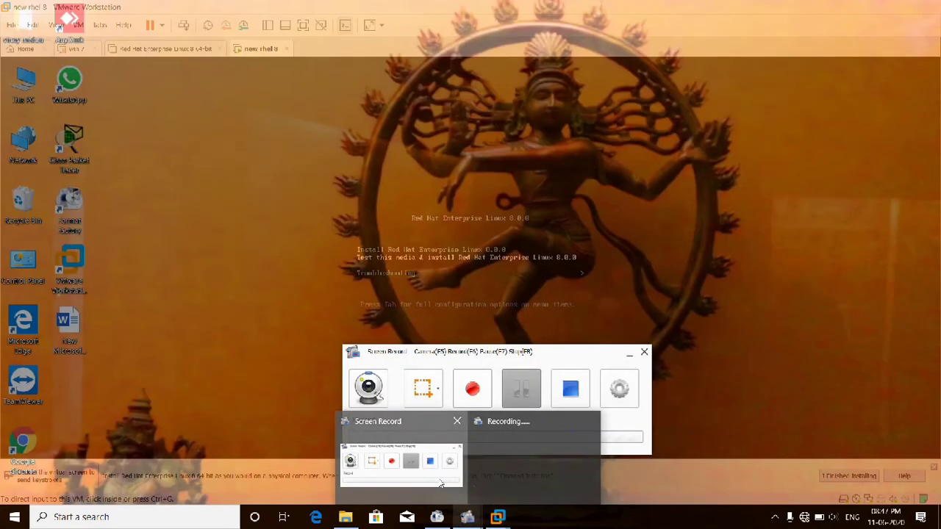
pyautogui.click(442, 482)
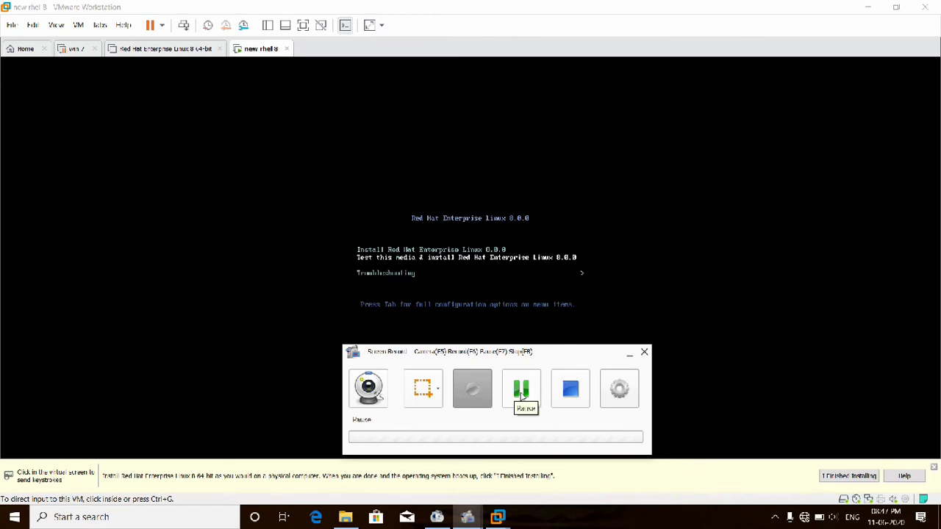
pyautogui.click(522, 396)
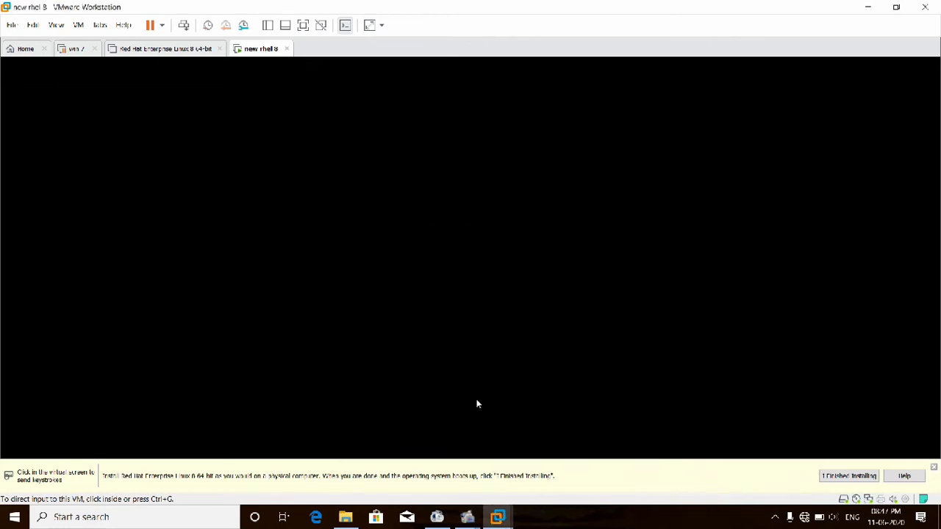
pyautogui.moveTo(468, 519)
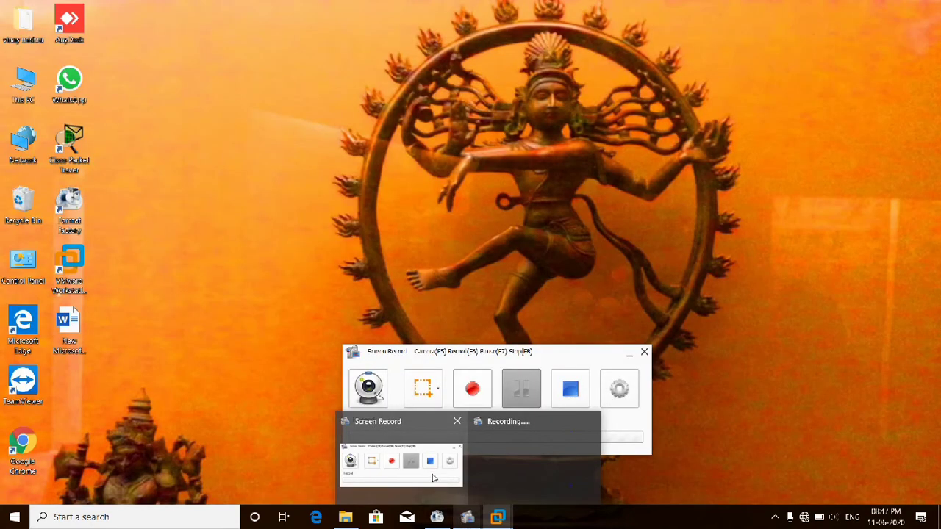
pyautogui.click(439, 484)
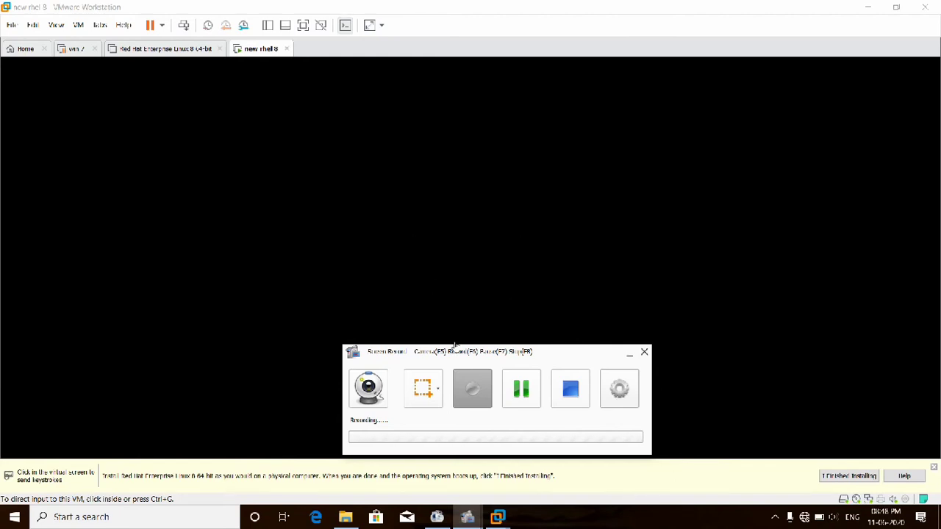
pyautogui.click(467, 384)
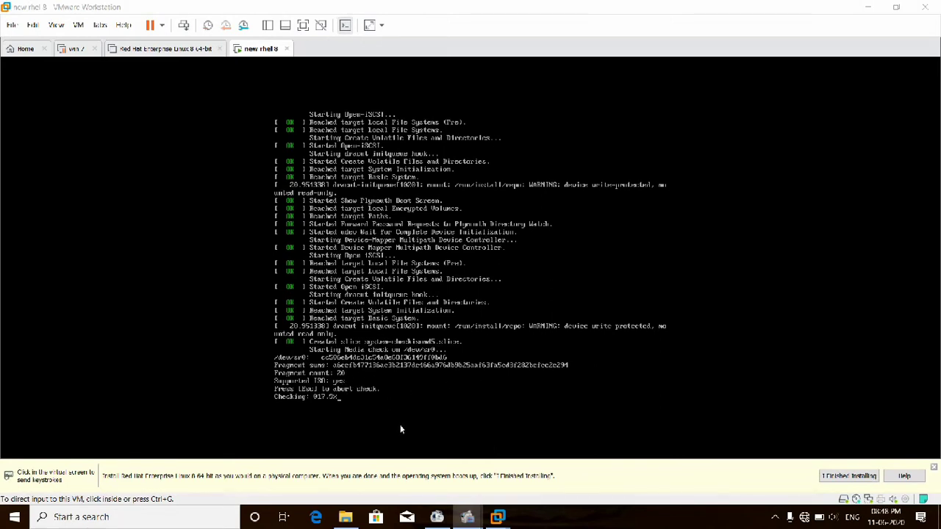
pyautogui.moveTo(470, 515)
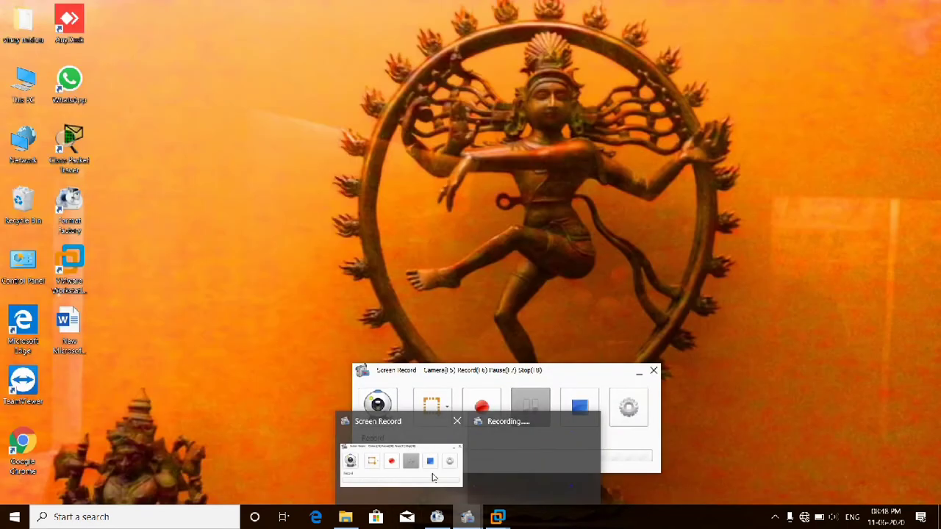
pyautogui.click(434, 477)
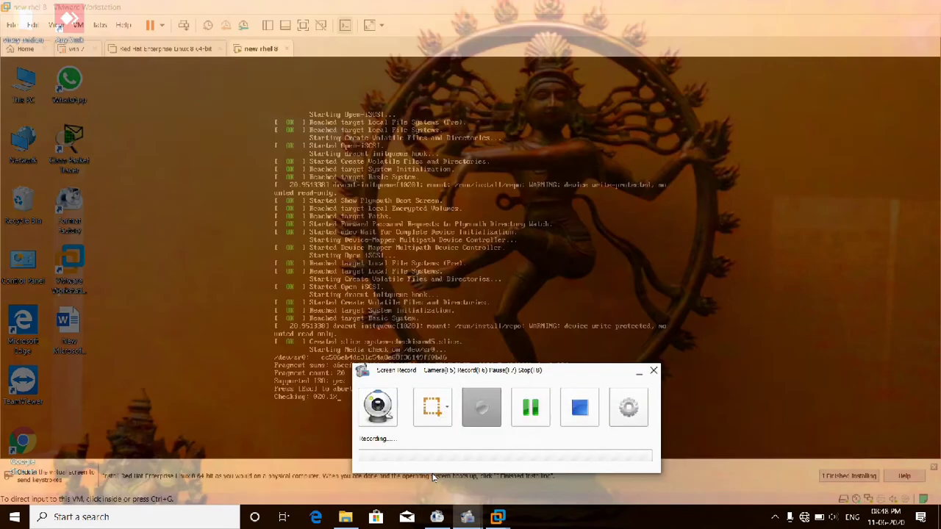
pyautogui.click(530, 406)
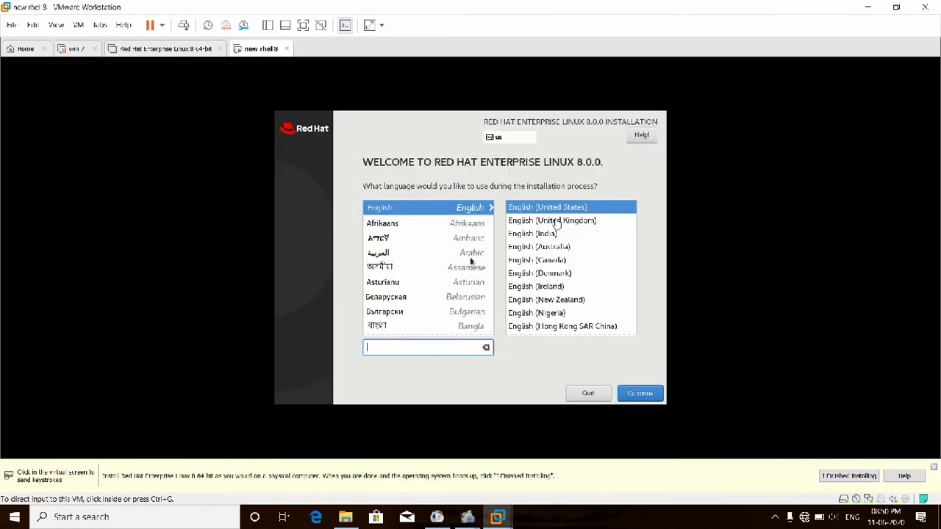
# - Pick English (India) in the installer's language list and continue on to the Installation Summary
pyautogui.click(531, 239)
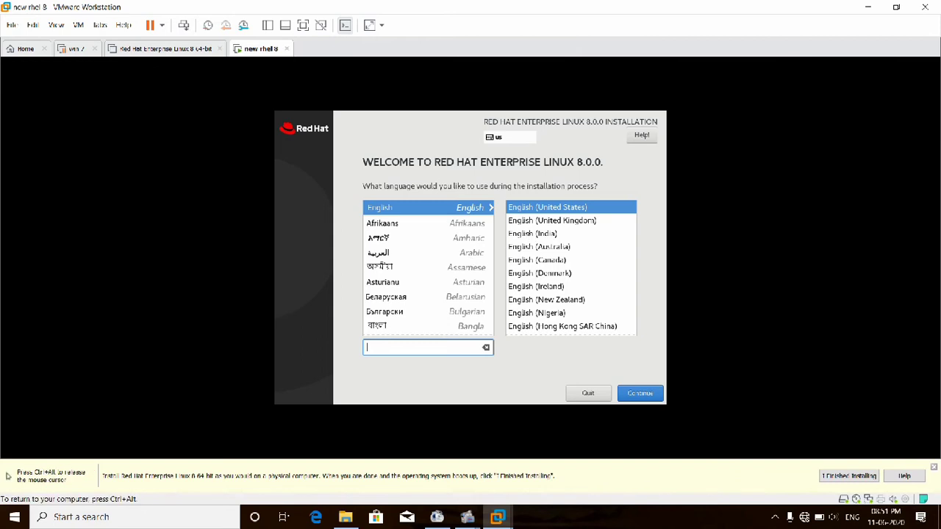
pyautogui.click(530, 234)
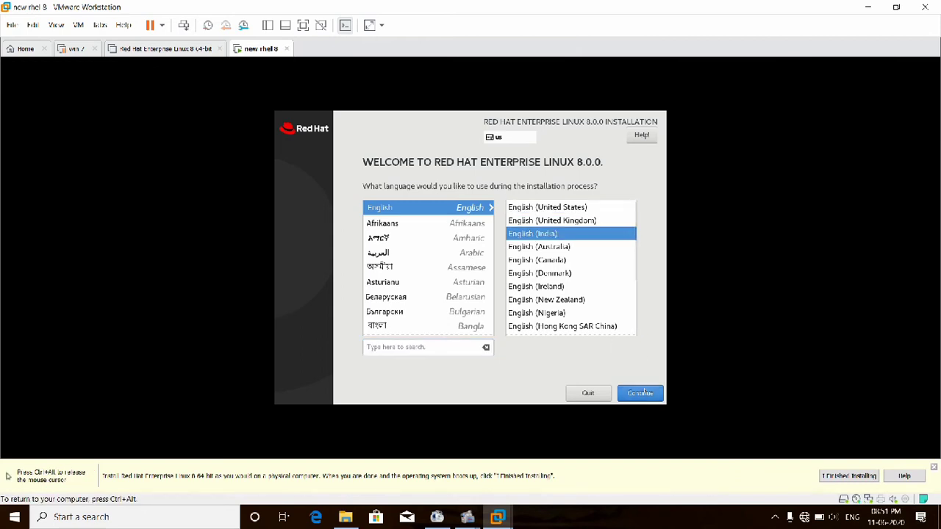
pyautogui.click(643, 394)
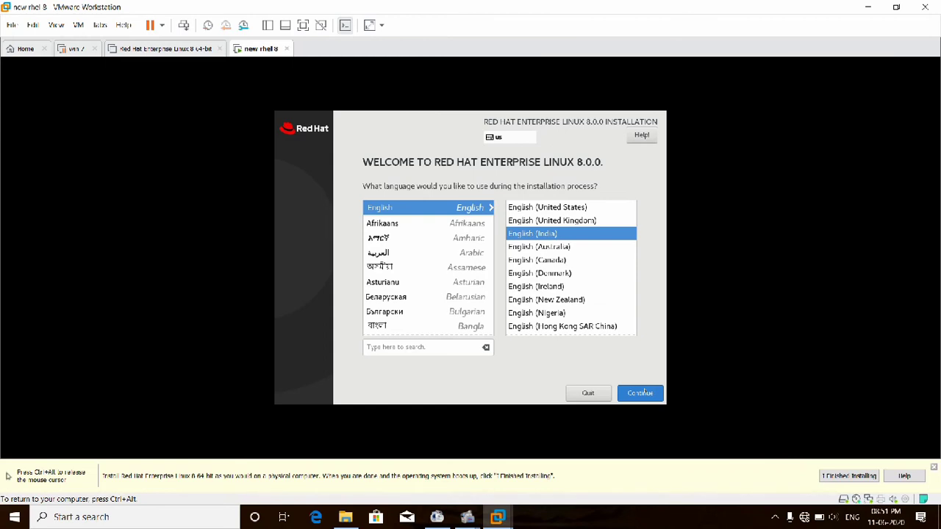
pyautogui.hotkey('ctrl', 'alt')
pyautogui.click(626, 409)
pyautogui.click(634, 398)
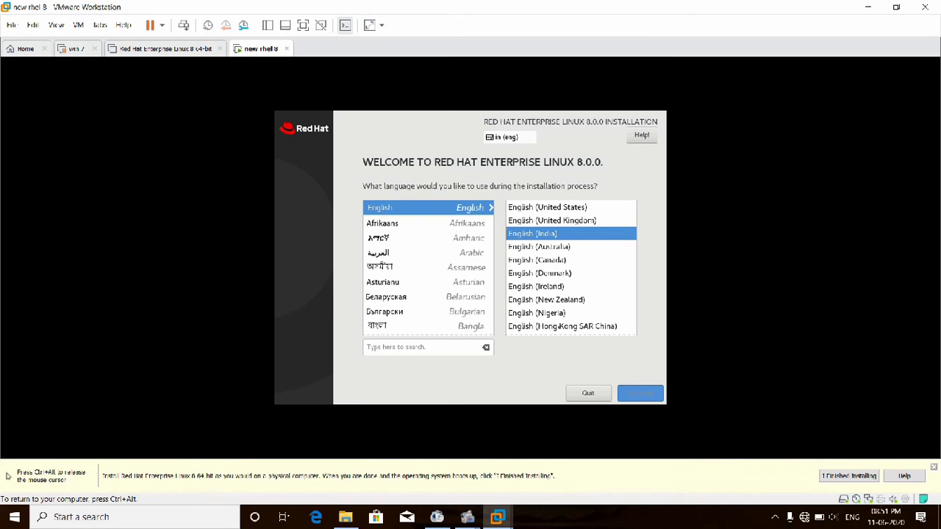
pyautogui.hotkey('ctrl', 'alt')
# - Select the 50 GiB VMware Virtual NVMe Disk with automatic partitioning as installation destination
pyautogui.moveTo(500, 518)
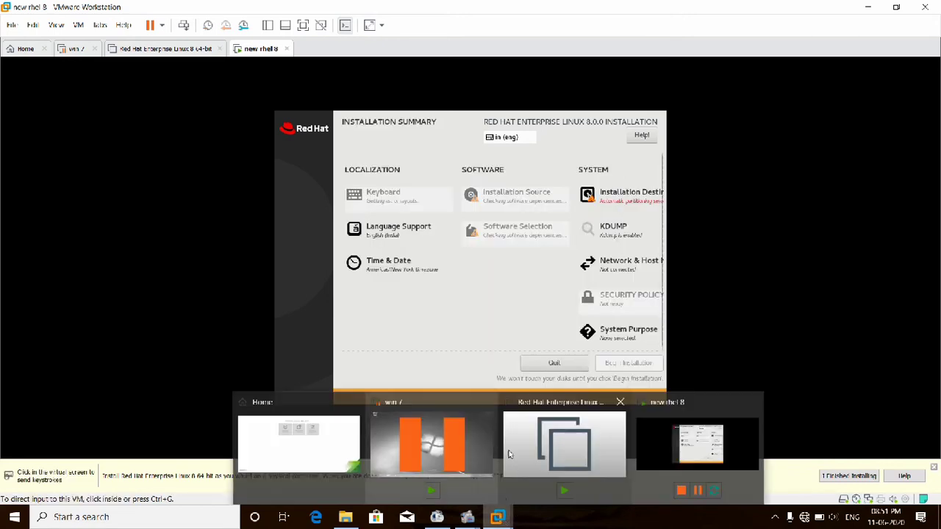
pyautogui.click(517, 226)
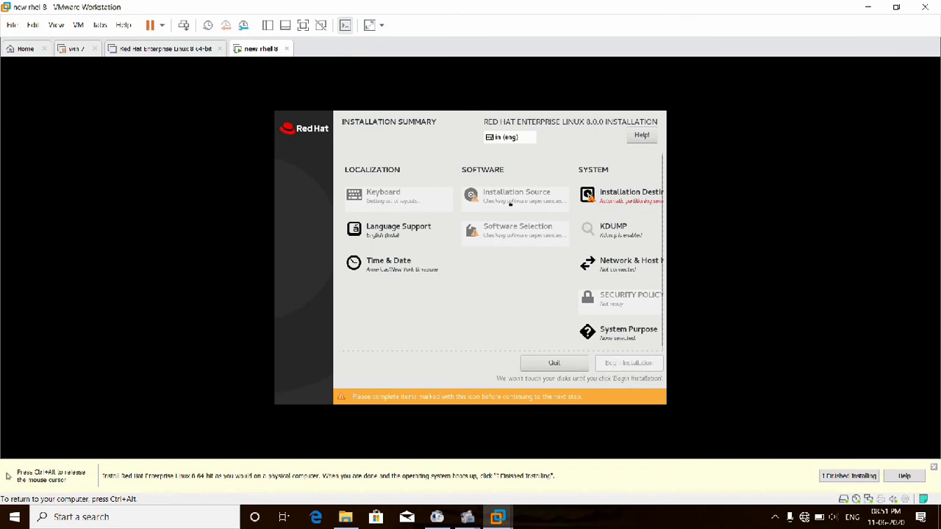
pyautogui.click(627, 200)
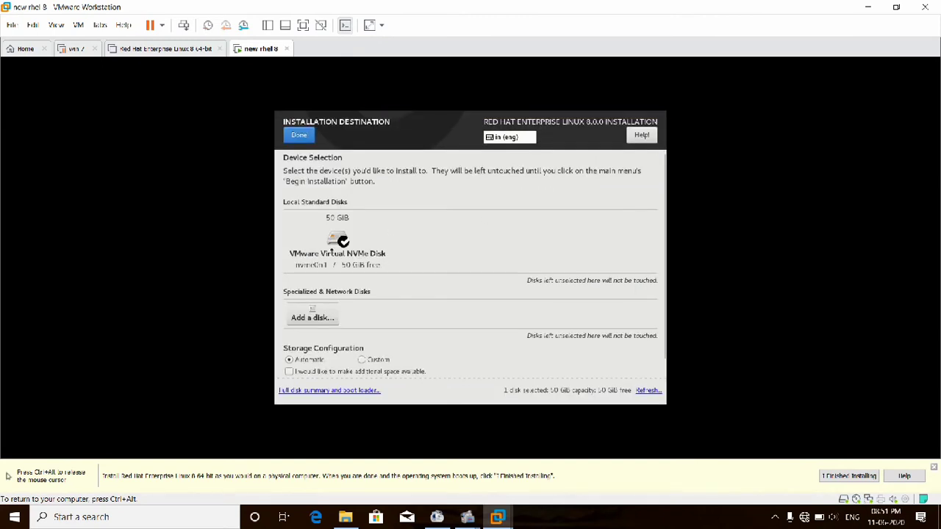
pyautogui.click(337, 243)
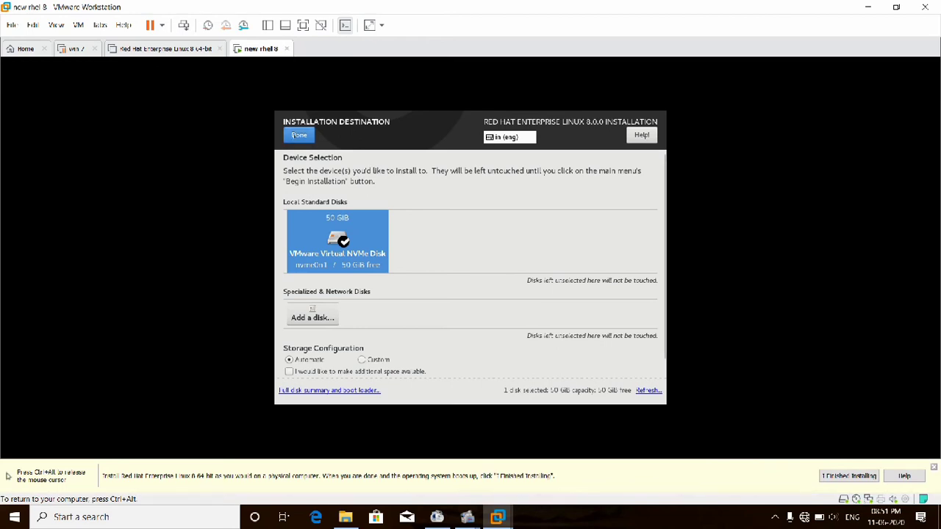
pyautogui.click(298, 135)
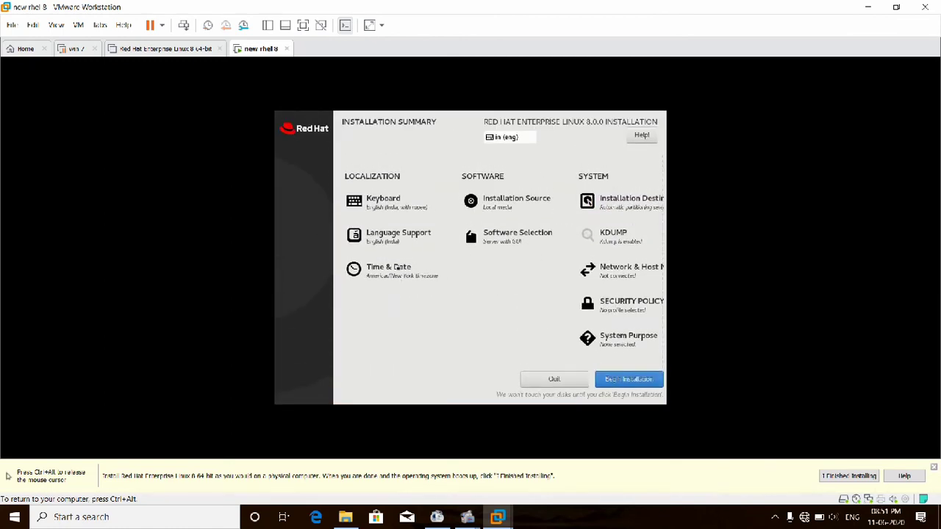
# - Set the installer's time zone to Asia/Kolkata
pyautogui.click(423, 272)
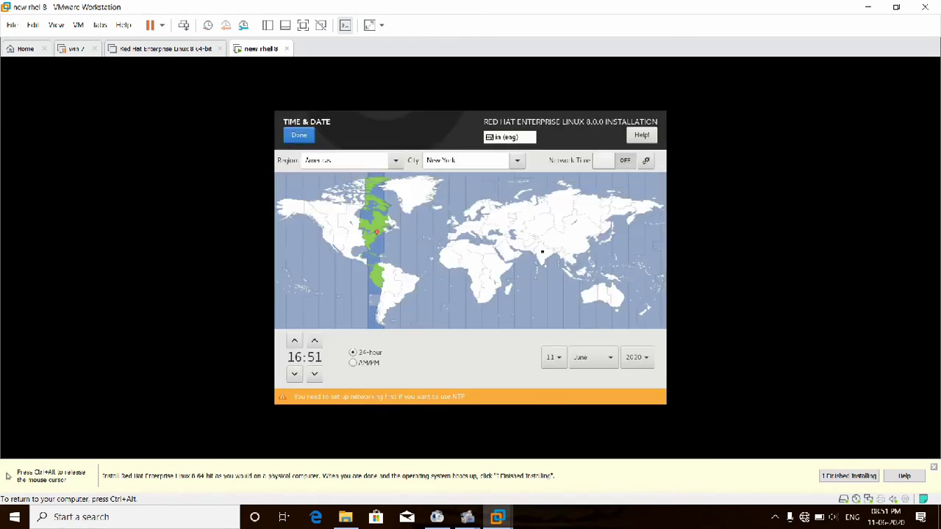
pyautogui.click(542, 253)
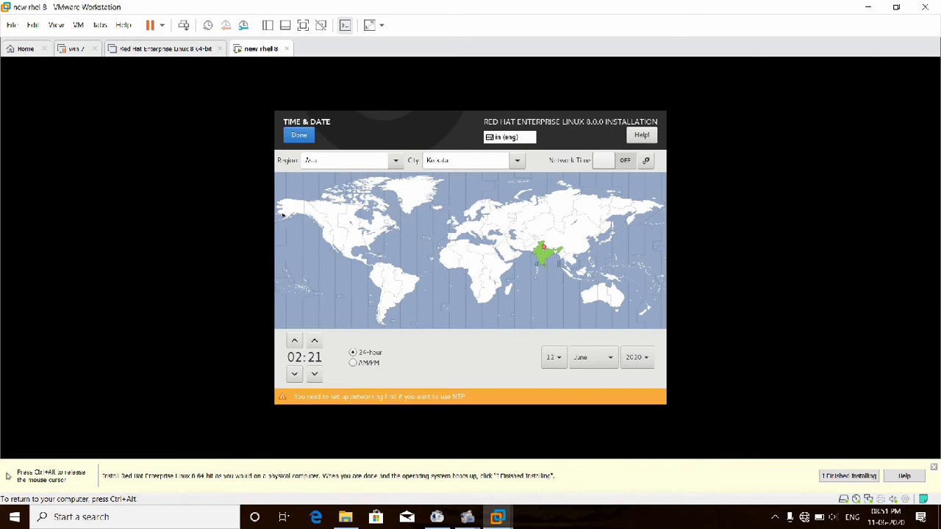
pyautogui.click(300, 132)
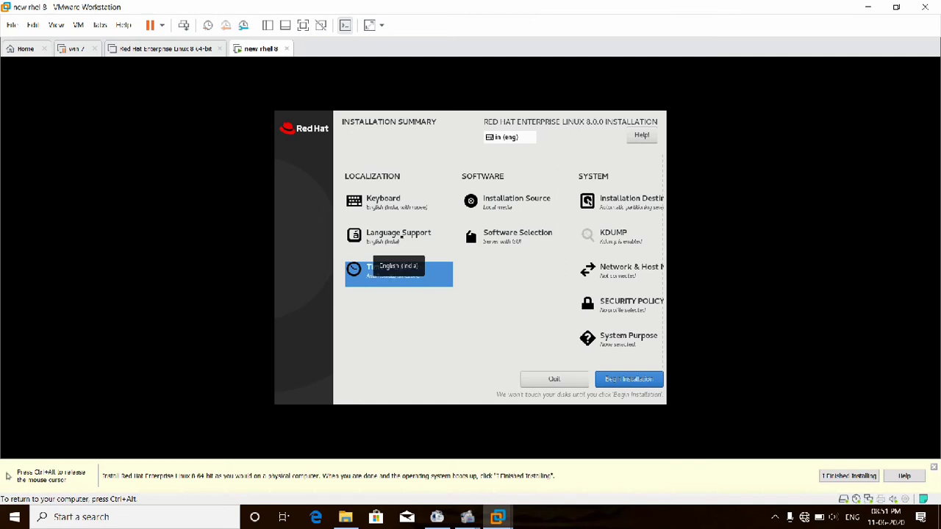
# - Accept the Language Support and Keyboard layout settings, then bring up Software Selection
pyautogui.click(401, 234)
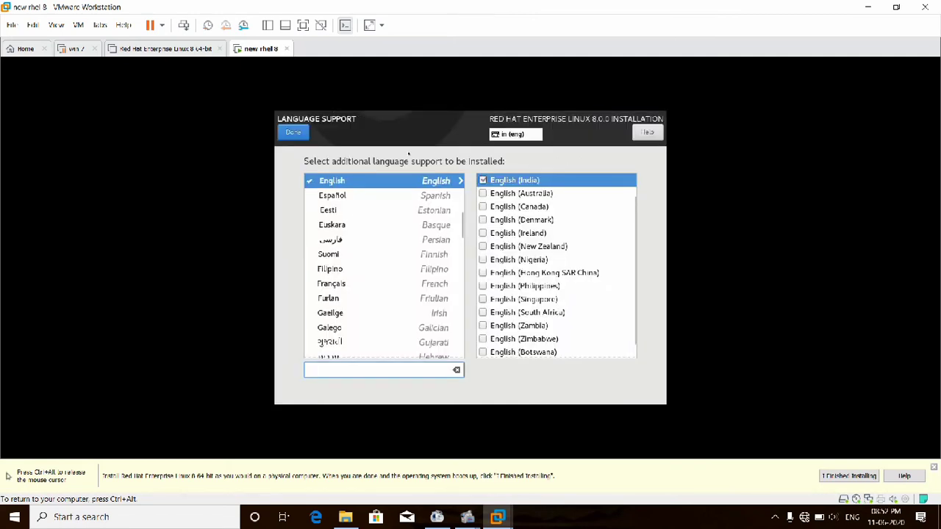
pyautogui.click(300, 134)
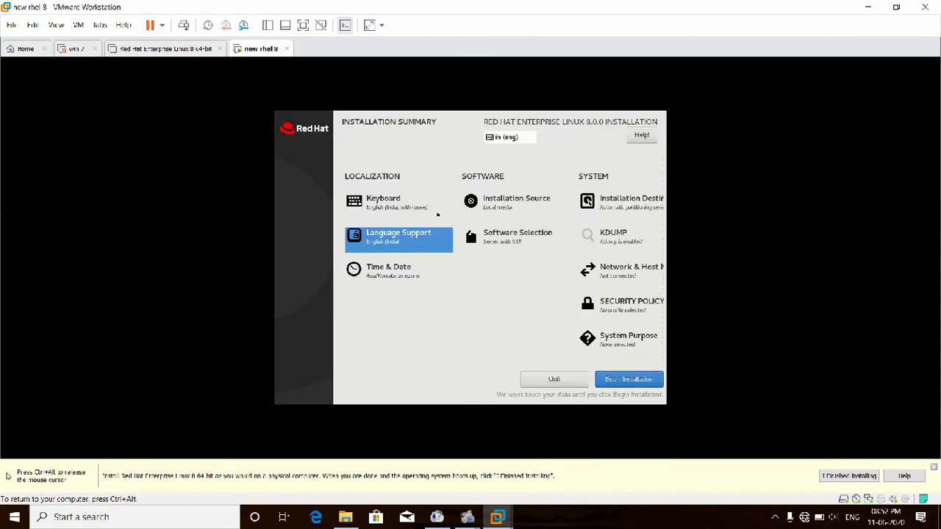
pyautogui.click(395, 203)
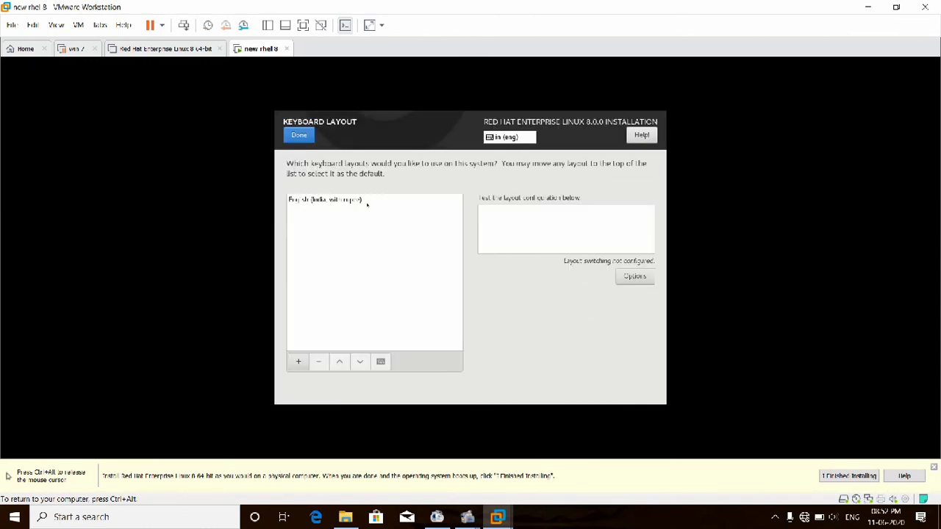
pyautogui.click(297, 135)
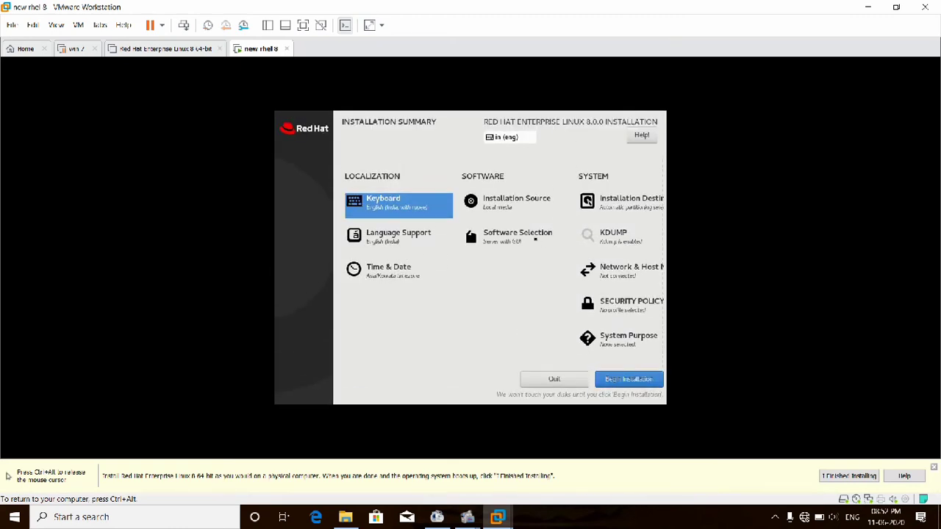
pyautogui.click(537, 240)
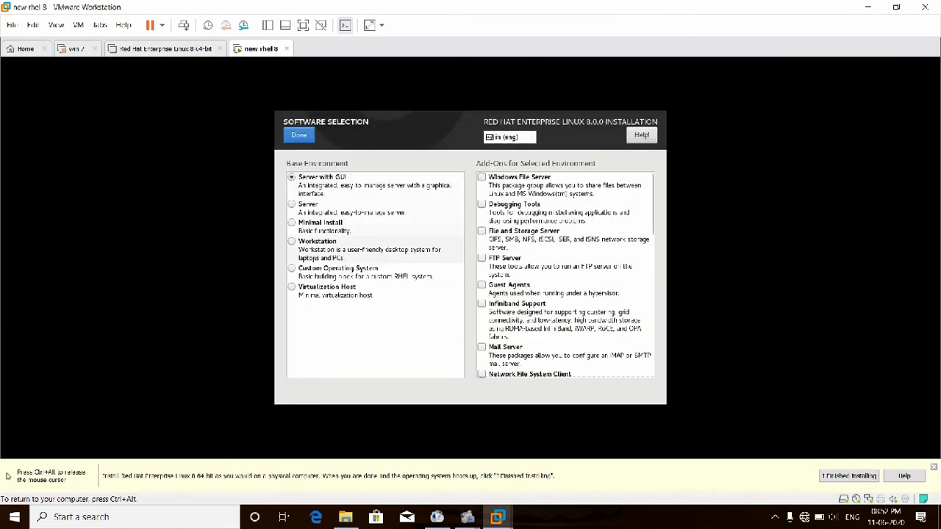
# - Select the Workstation base environment, keep automatic partitioning on the 50 GiB disk, and begin installation
pyautogui.click(317, 243)
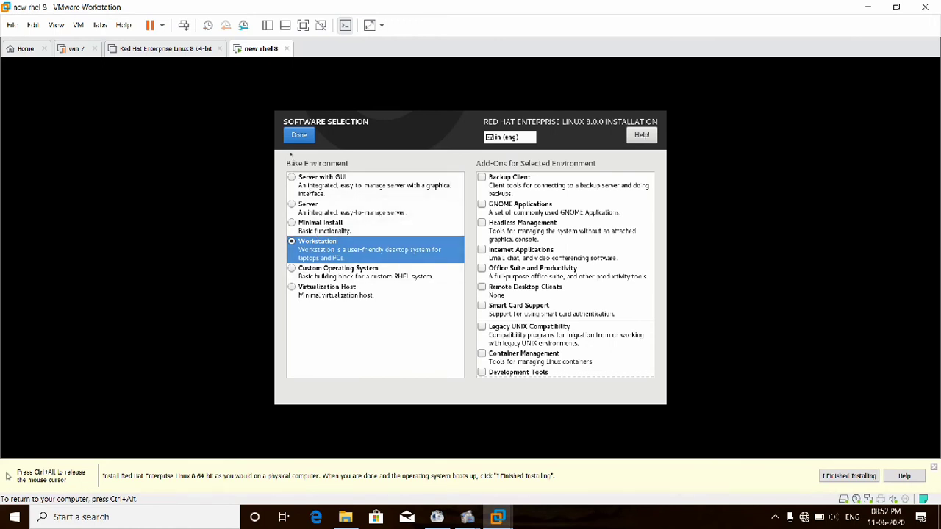
pyautogui.click(297, 137)
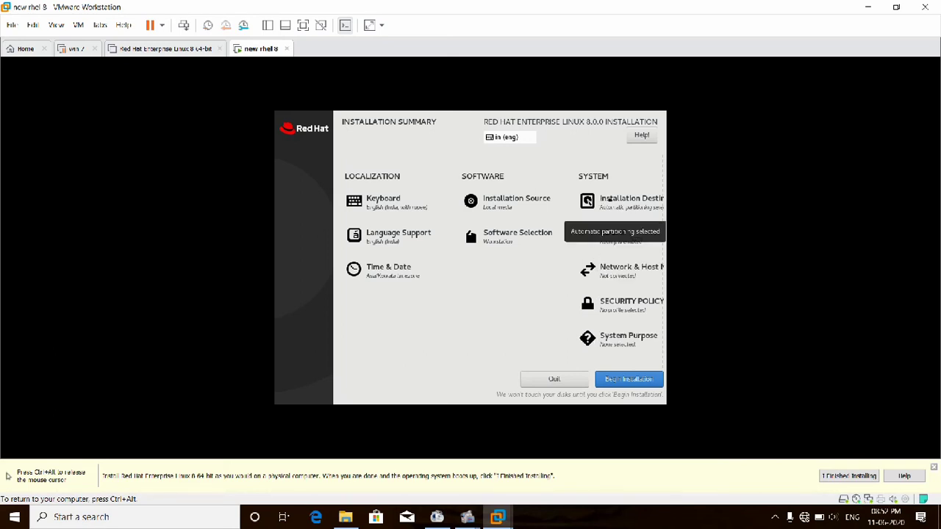
pyautogui.click(600, 201)
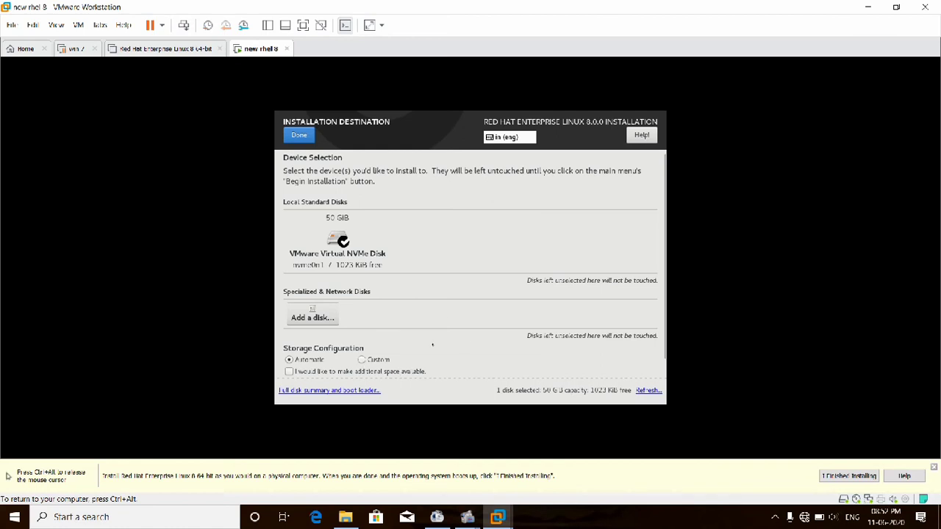
pyautogui.click(303, 139)
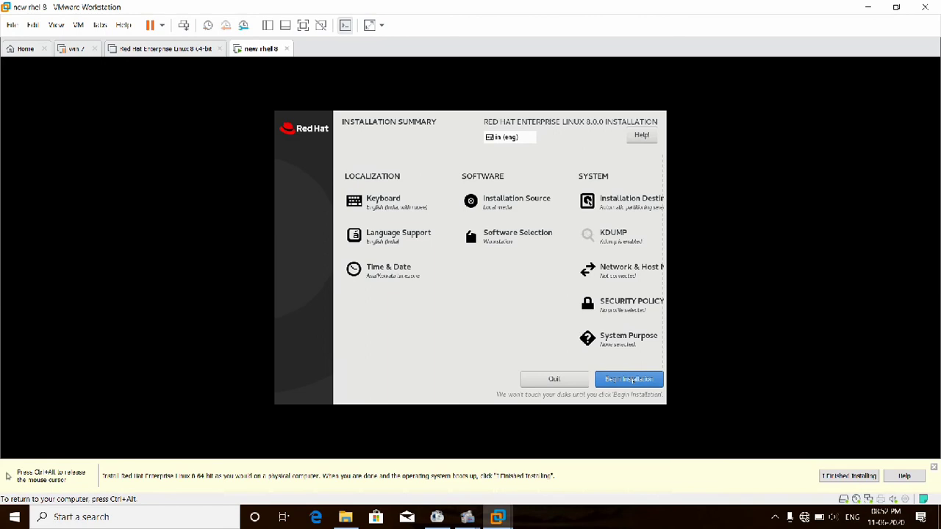
pyautogui.click(632, 381)
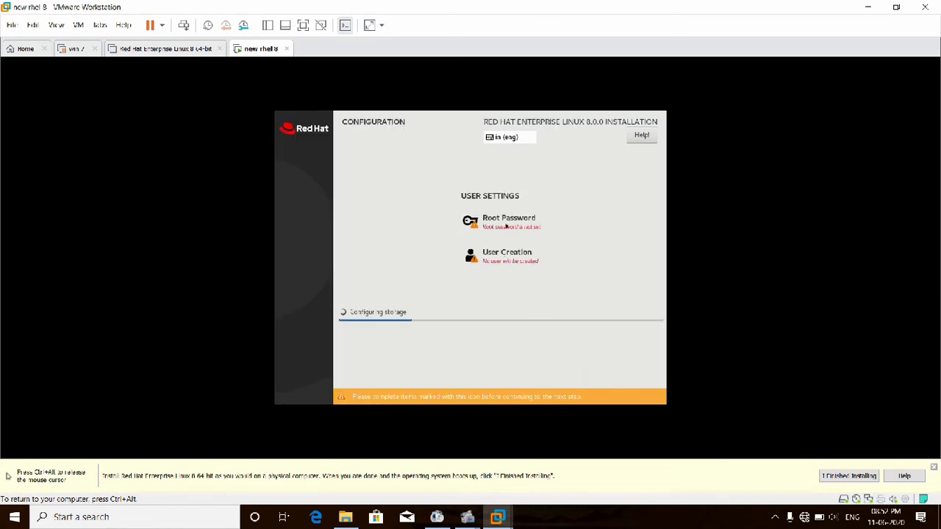
# - Enter the root password in both fields and accept it despite the too-short warning
pyautogui.click(506, 222)
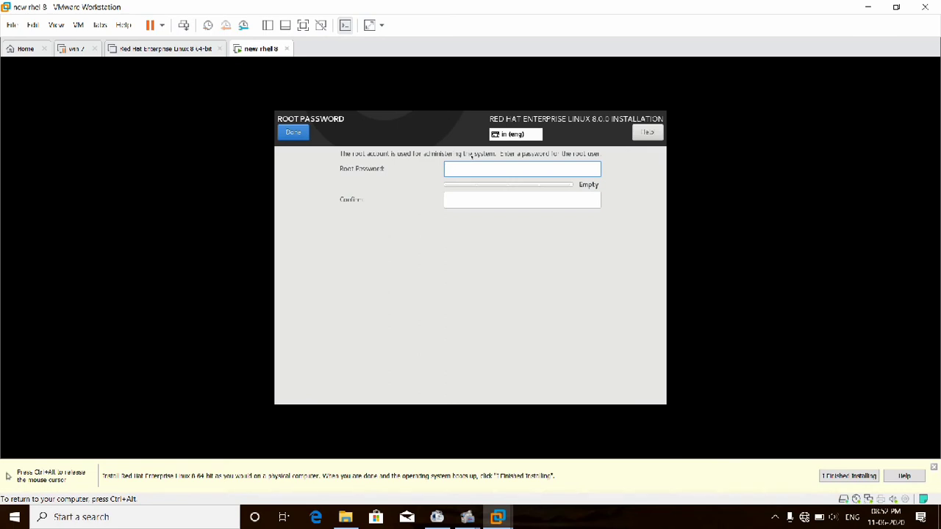
pyautogui.press('Tab')
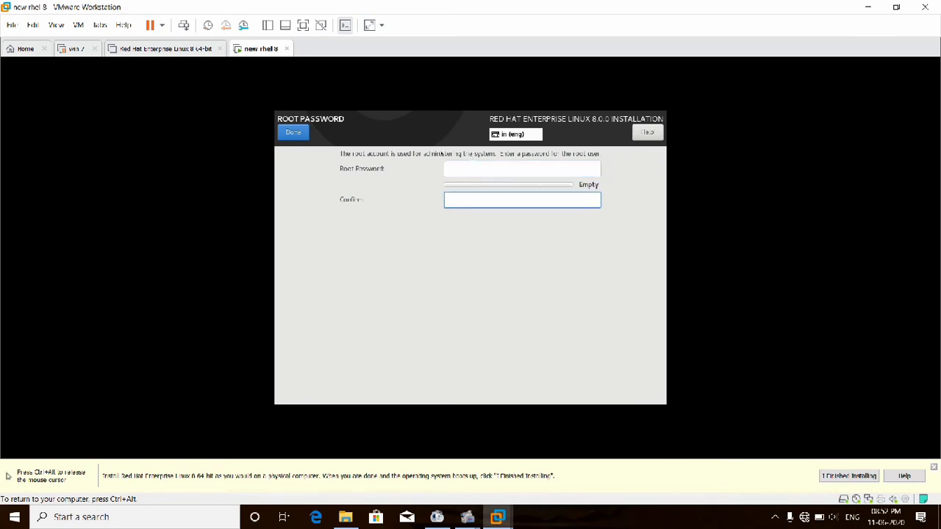
pyautogui.click(522, 169)
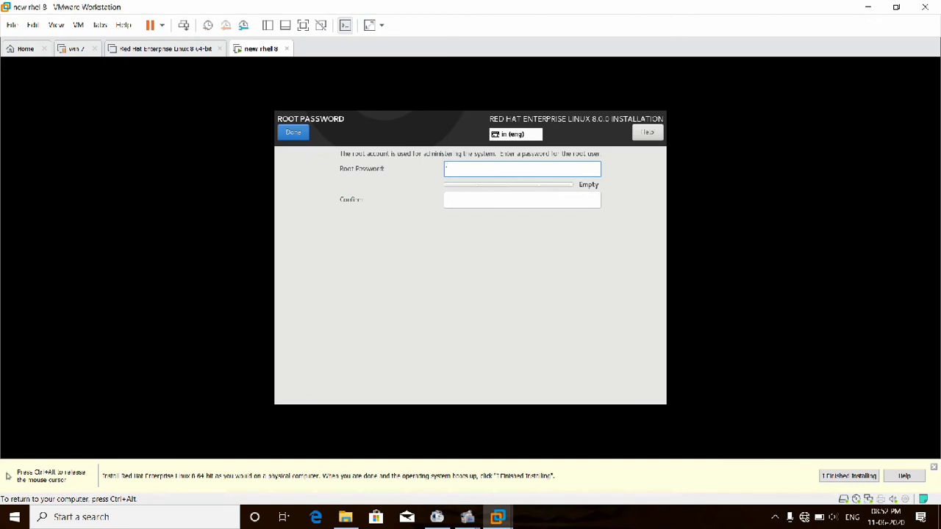
pyautogui.write('•••')
pyautogui.press('Tab')
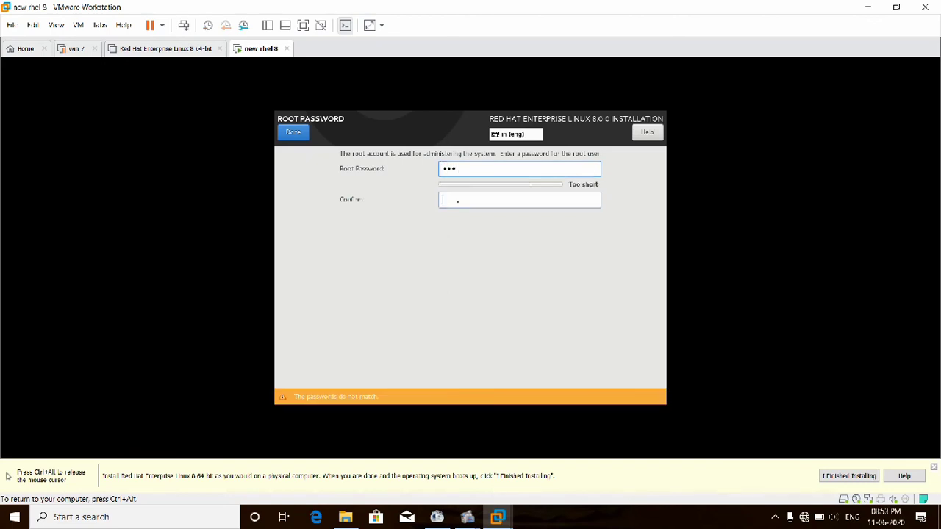
pyautogui.write('•••')
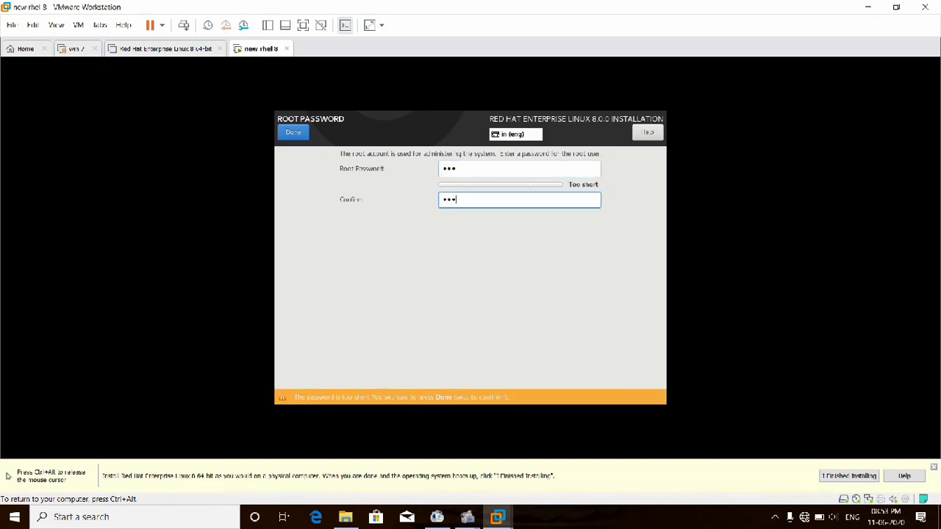
pyautogui.click(284, 136)
pyautogui.click(283, 136)
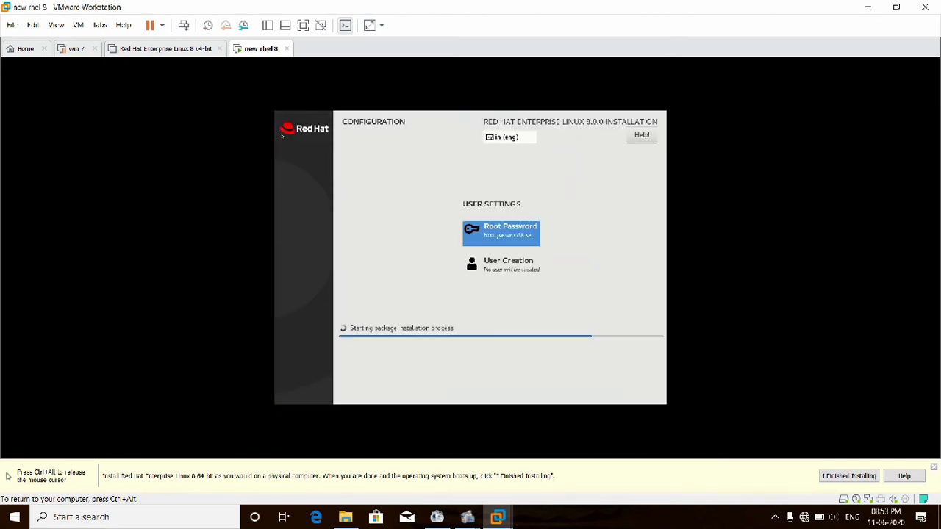
# - Create the user 'test' with a confirmed password, accepting the short-password warning
pyautogui.click(500, 266)
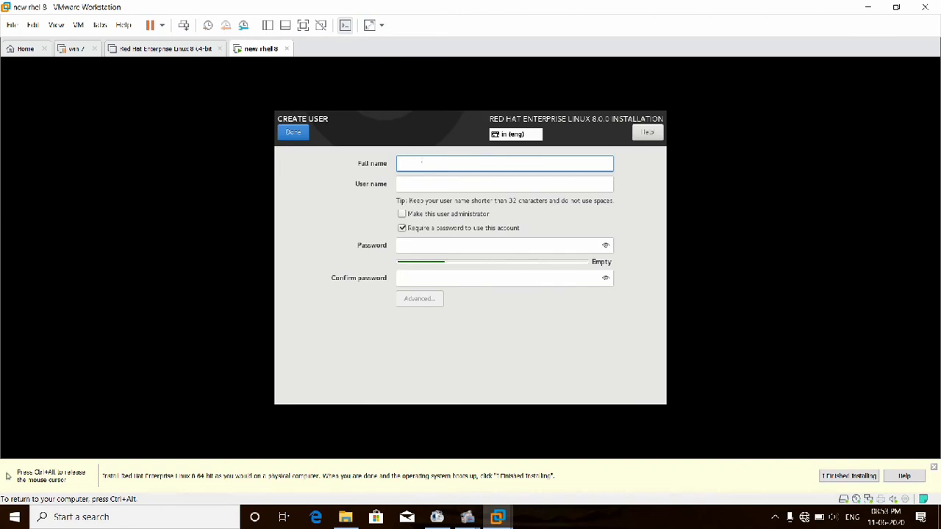
pyautogui.write('f')
pyautogui.press('BackSpace')
pyautogui.write('test')
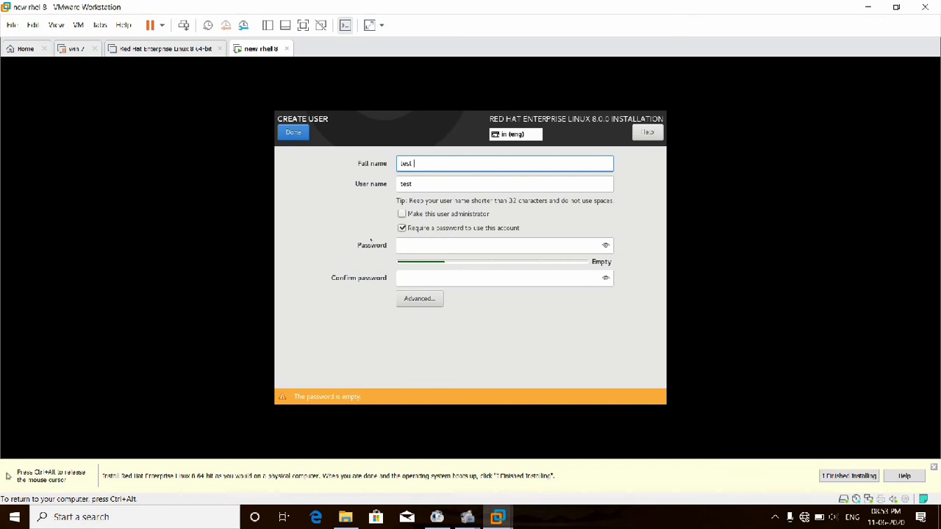
pyautogui.click(410, 244)
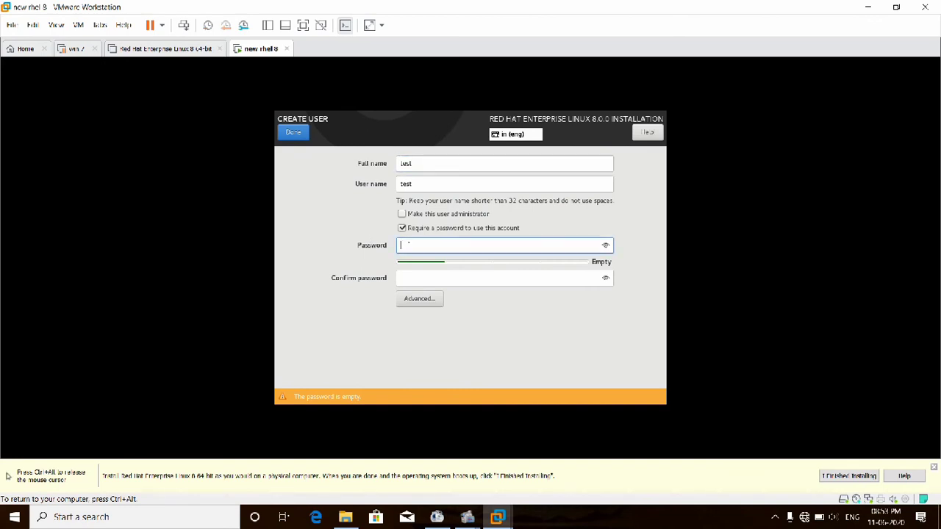
pyautogui.write('•••')
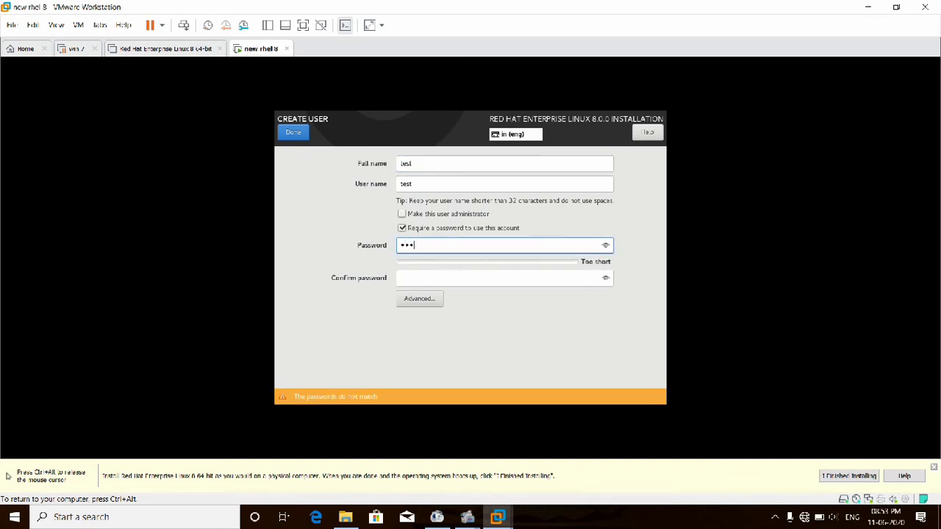
pyautogui.click(411, 278)
pyautogui.write('•••')
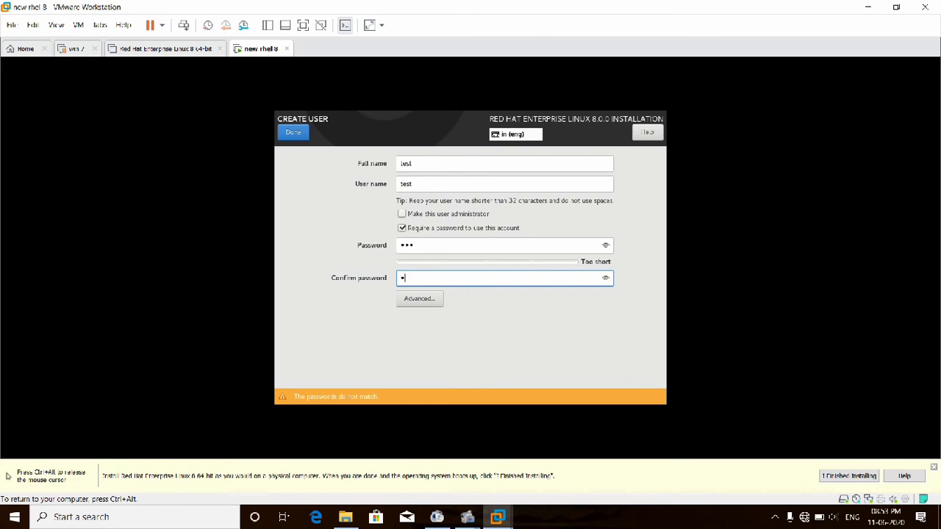
pyautogui.click(294, 131)
pyautogui.click(293, 131)
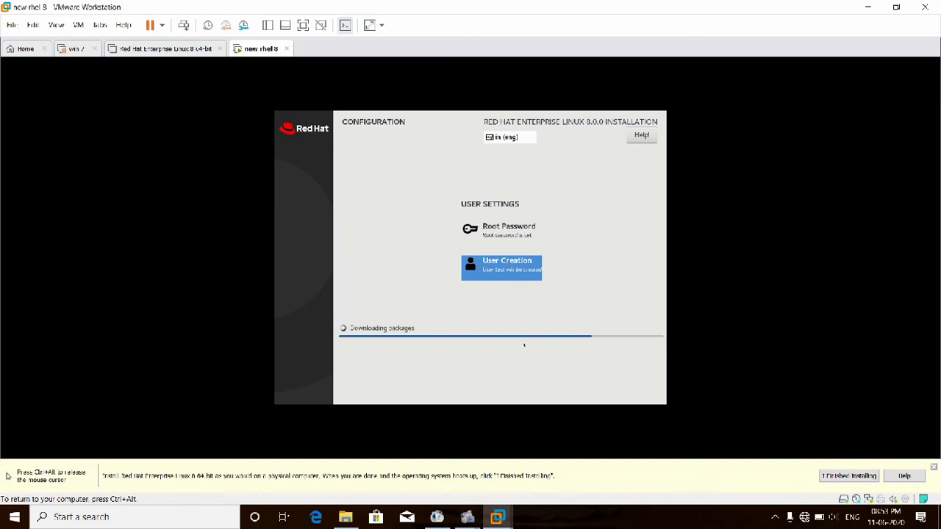
# - Release input from the VM and pause the recorder while packages install until Complete! appears
pyautogui.hotkey('ctrl', 'alt')
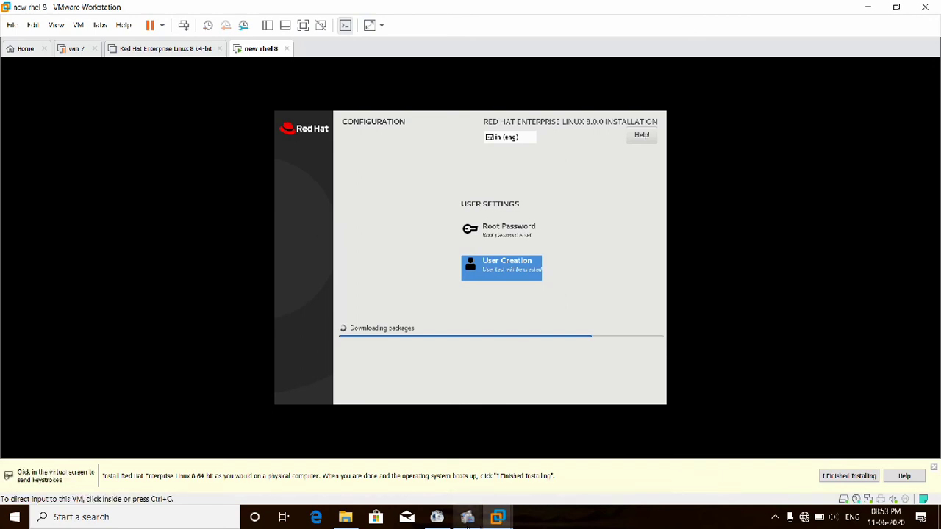
pyautogui.moveTo(468, 517)
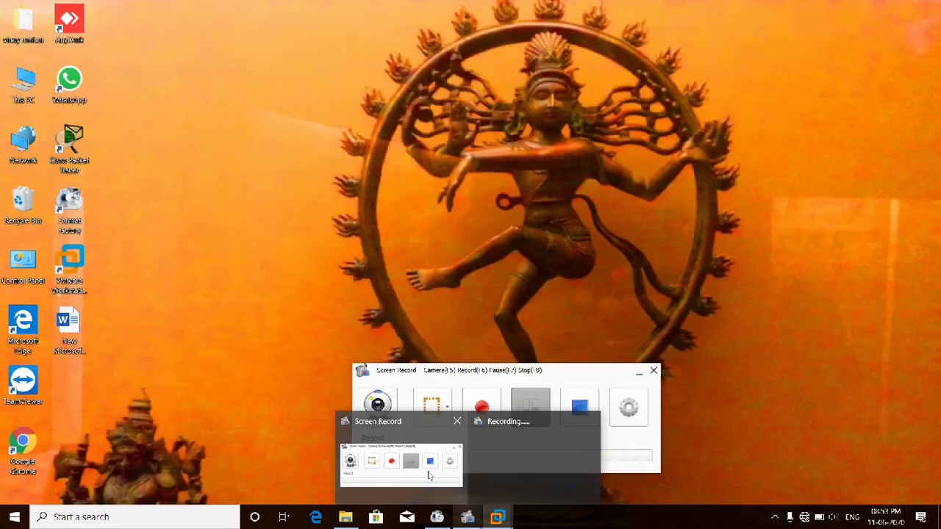
pyautogui.click(429, 477)
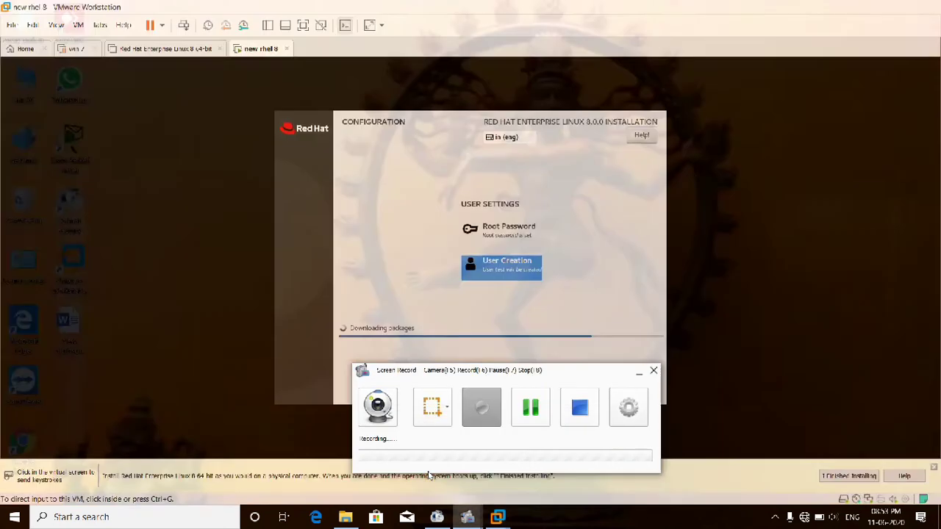
pyautogui.click(533, 409)
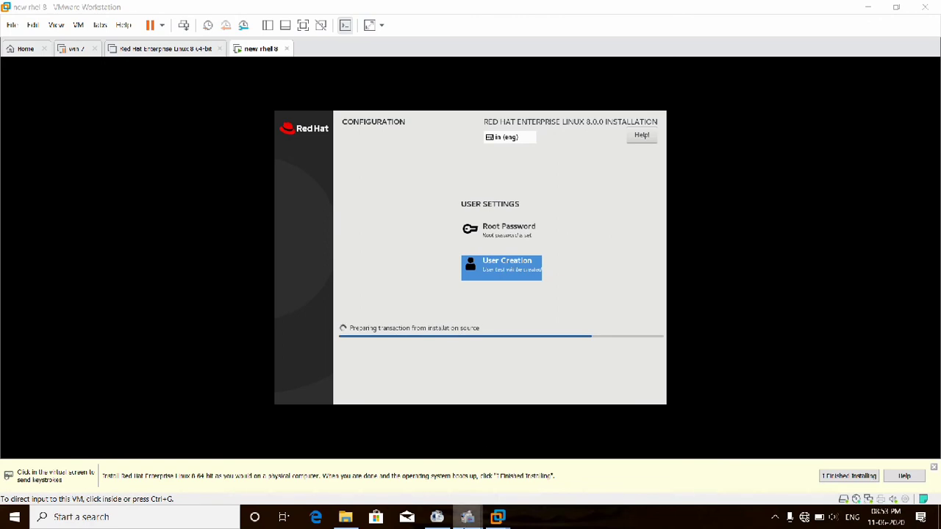
pyautogui.moveTo(468, 516)
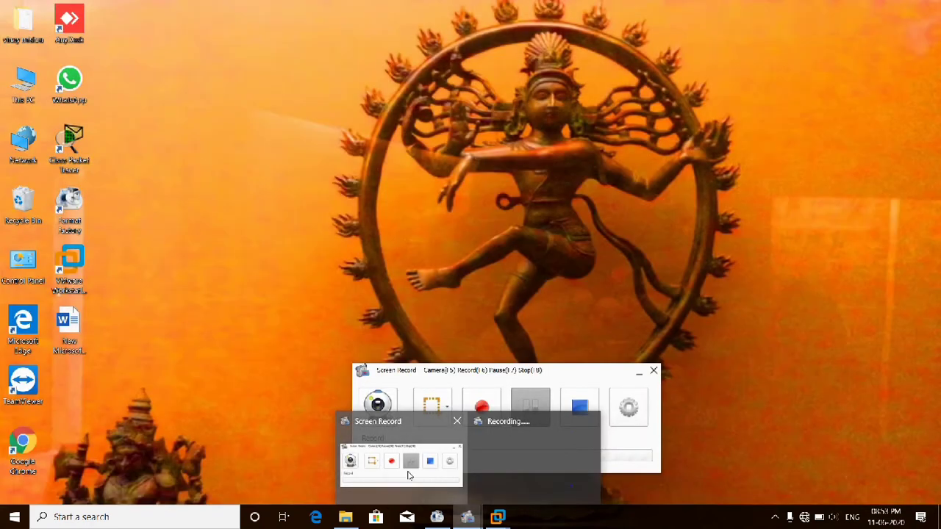
pyautogui.click(410, 476)
pyautogui.click(530, 401)
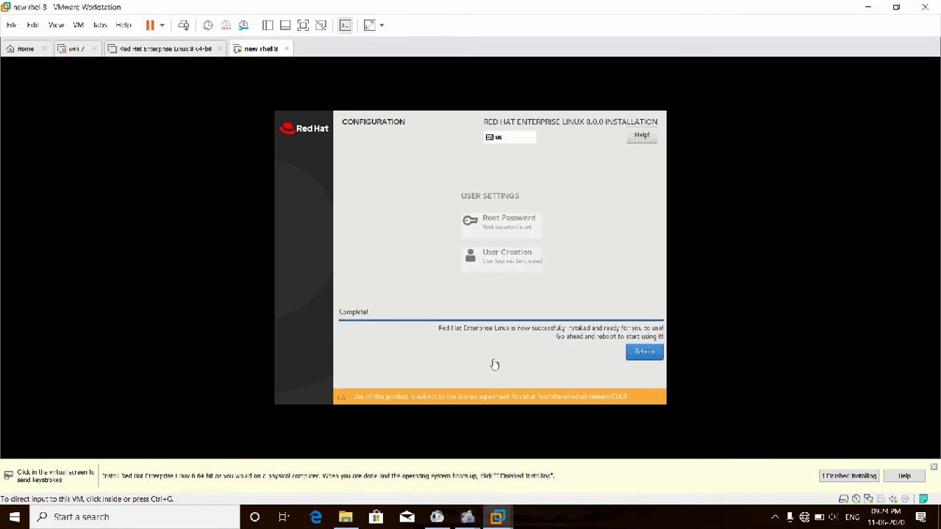
# - Reboot the installed system and pause the recorder while the VM restarts to Initial Setup
pyautogui.click(639, 355)
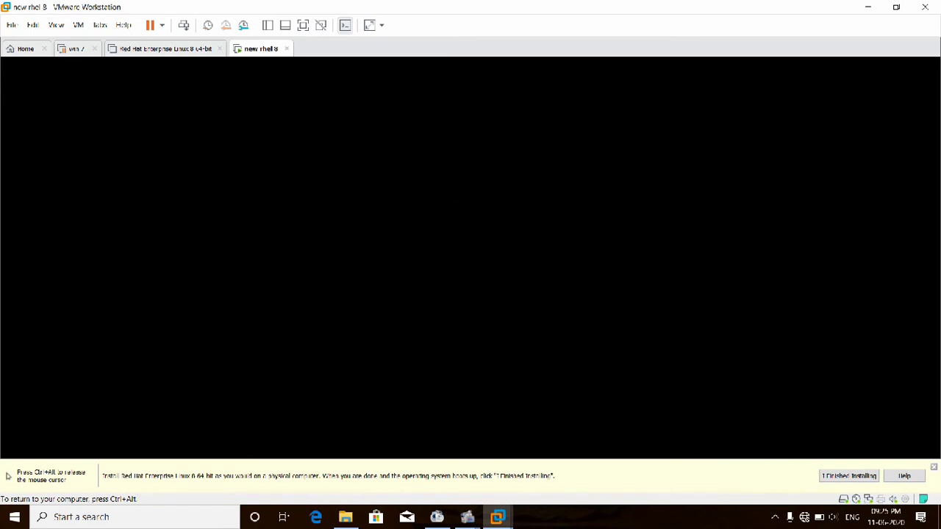
pyautogui.hotkey('ctrl', 'alt')
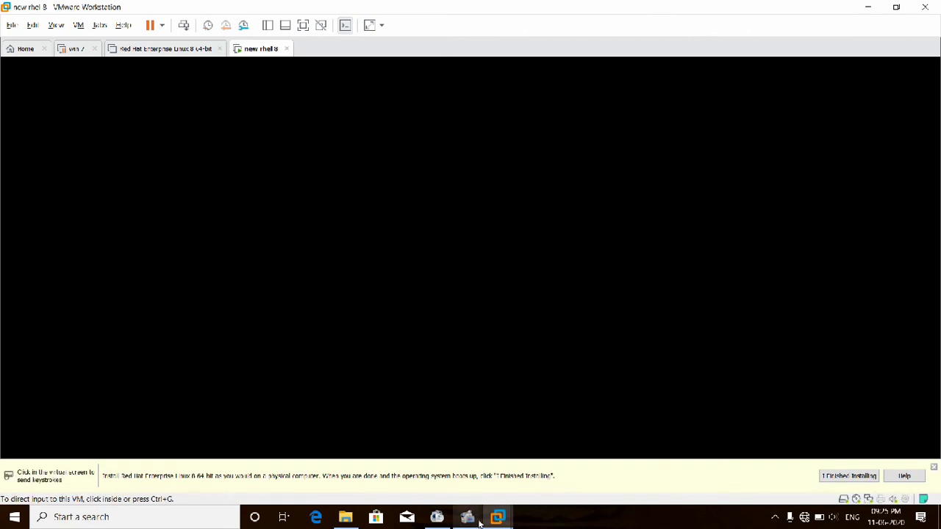
pyautogui.moveTo(478, 523)
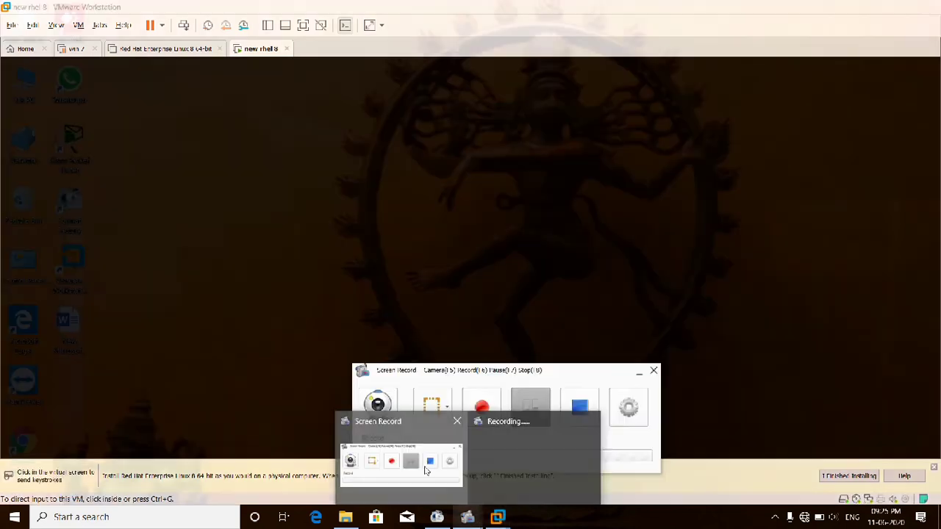
pyautogui.click(426, 468)
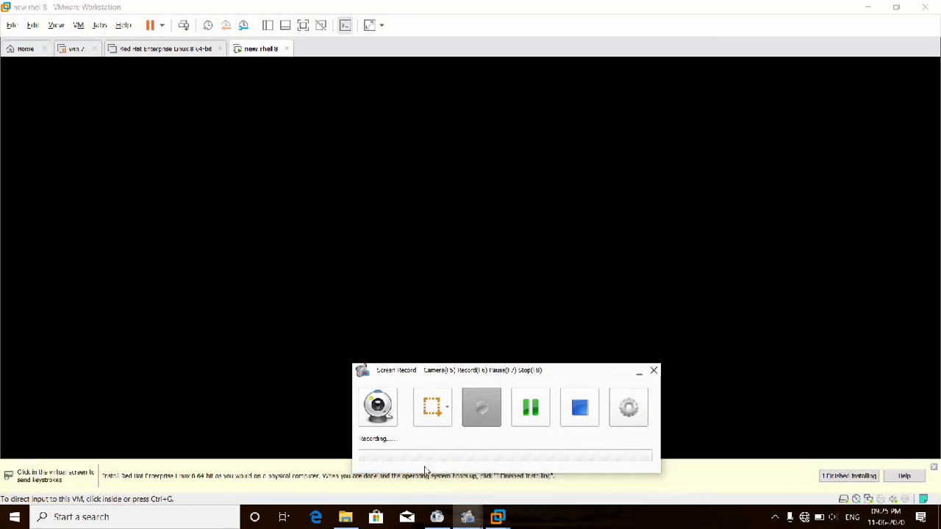
pyautogui.click(532, 416)
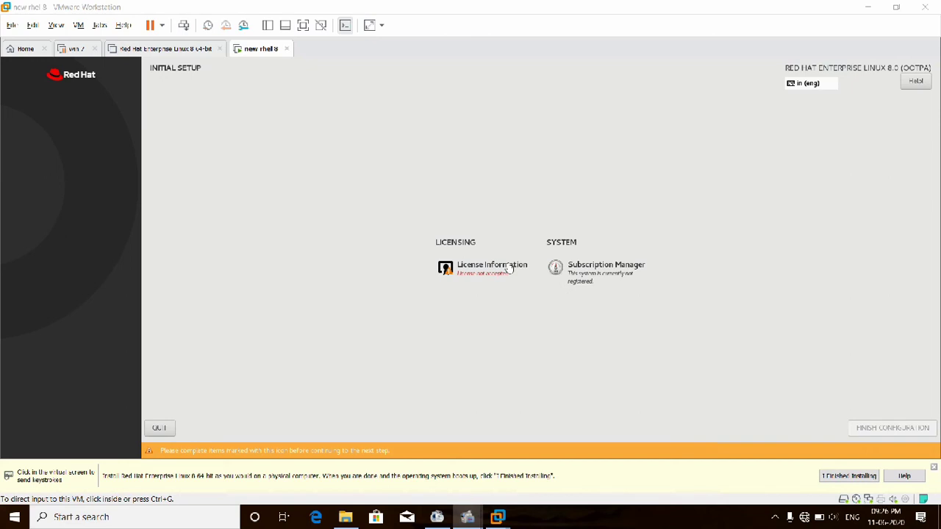
# - Tick 'I accept the license agreement', confirm it, and finish the Initial Setup configuration
pyautogui.click(506, 260)
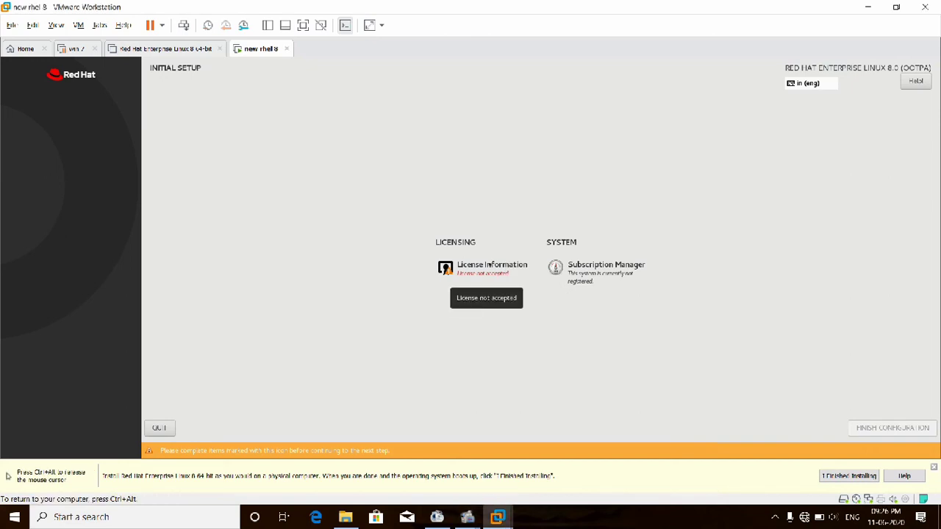
pyautogui.click(490, 264)
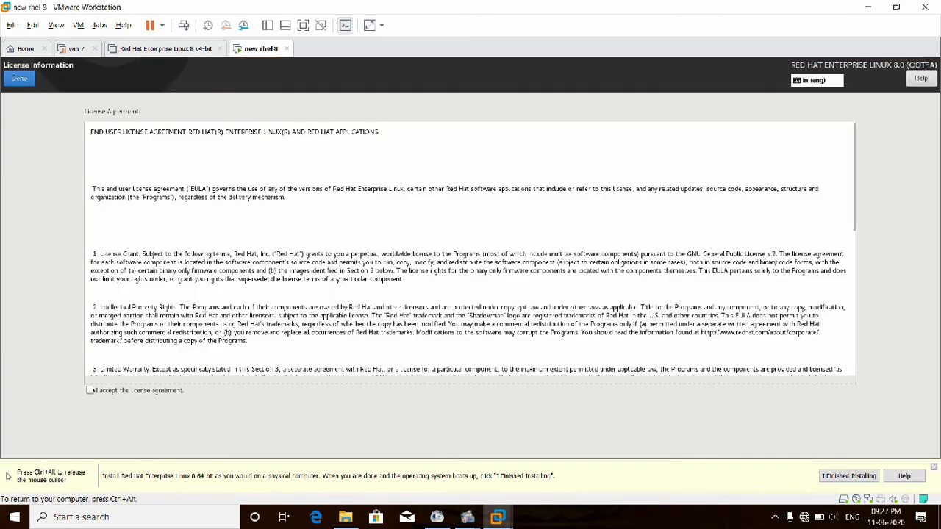
pyautogui.click(89, 391)
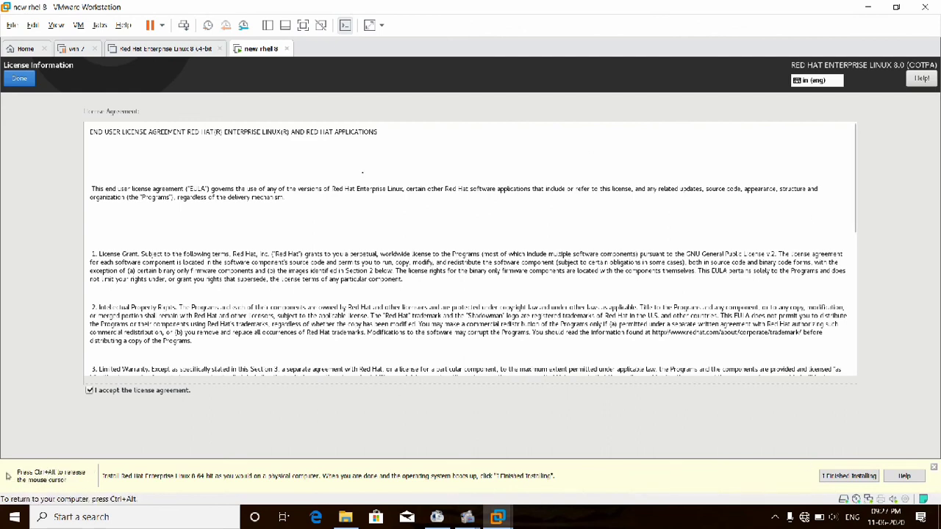
pyautogui.click(19, 78)
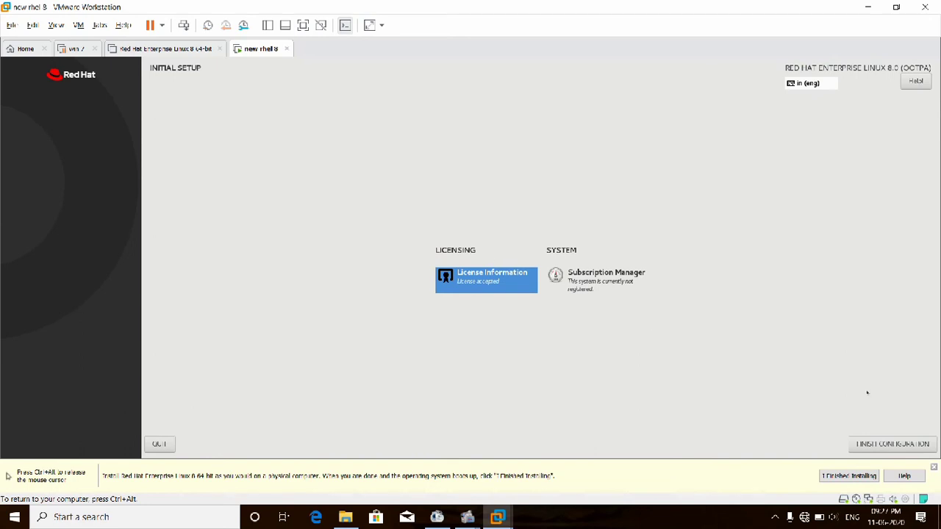
pyautogui.click(883, 441)
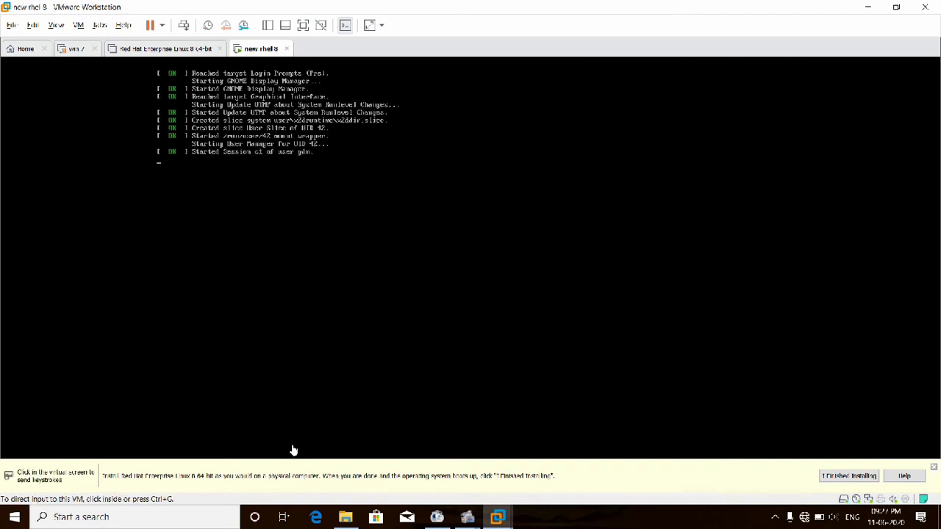
# - Bring the screen recorder forward and resume recording
pyautogui.moveTo(464, 521)
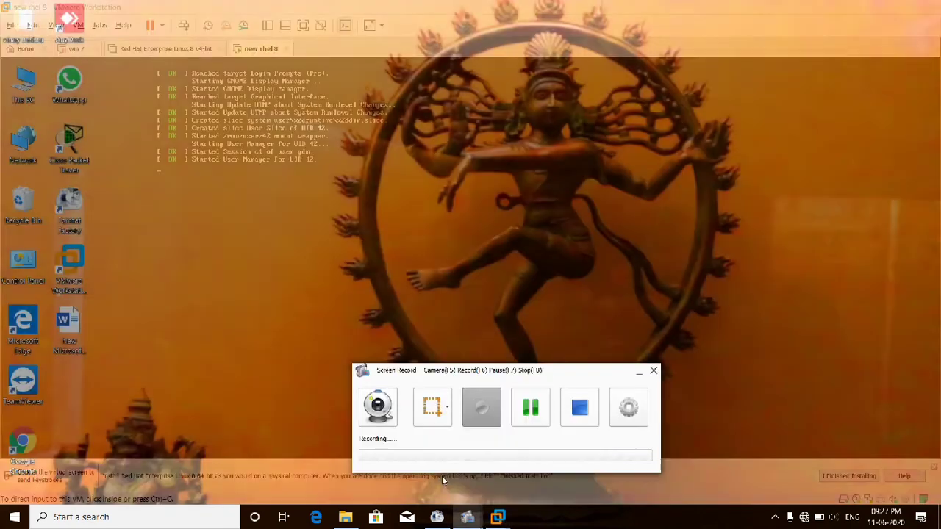
pyautogui.click(442, 475)
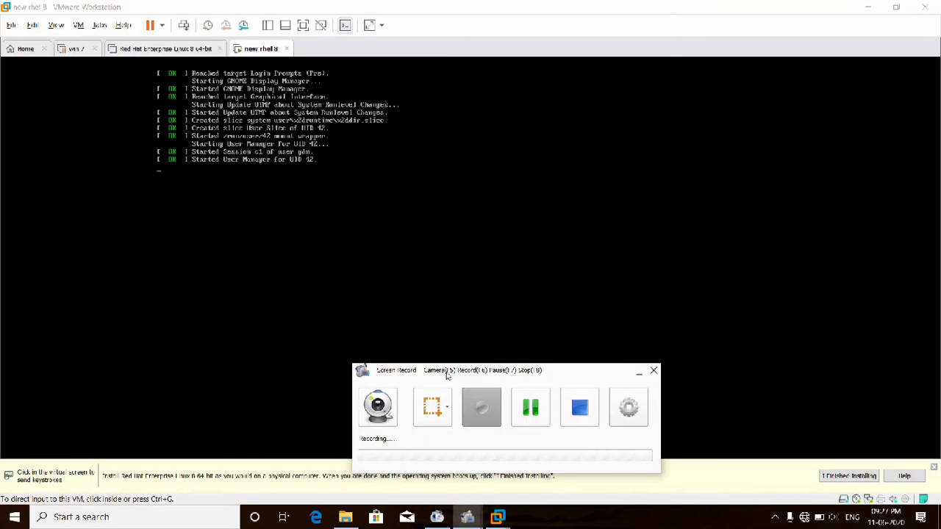
pyautogui.click(532, 407)
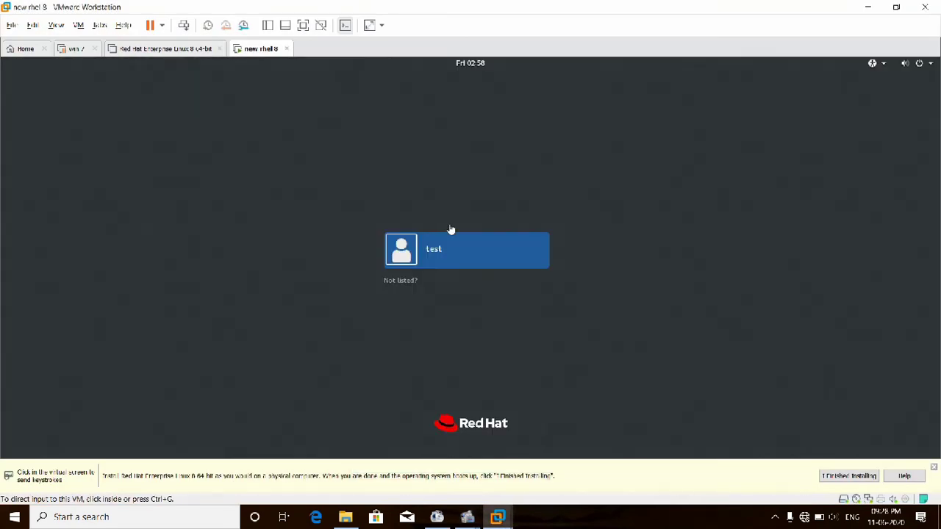
# - Sign in as the listed user, re-entering the password after the first attempt is rejected
pyautogui.click(452, 231)
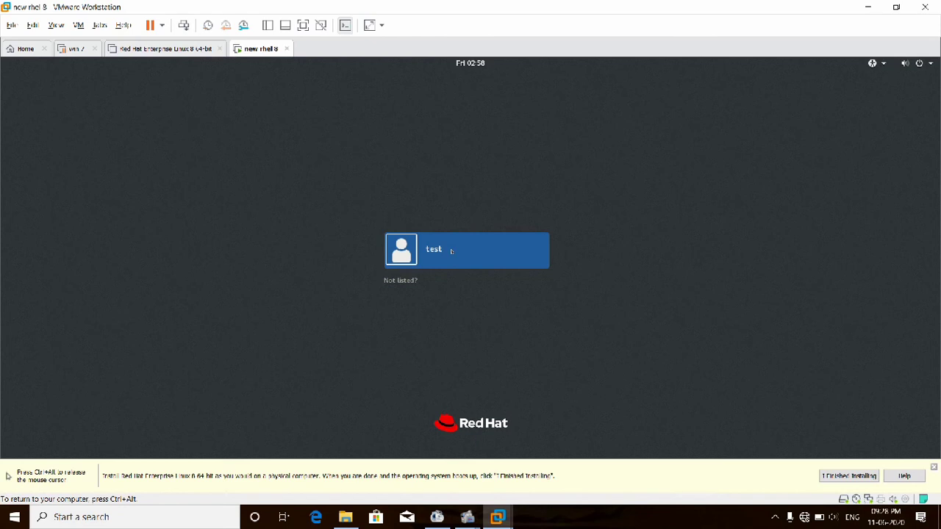
pyautogui.click(452, 251)
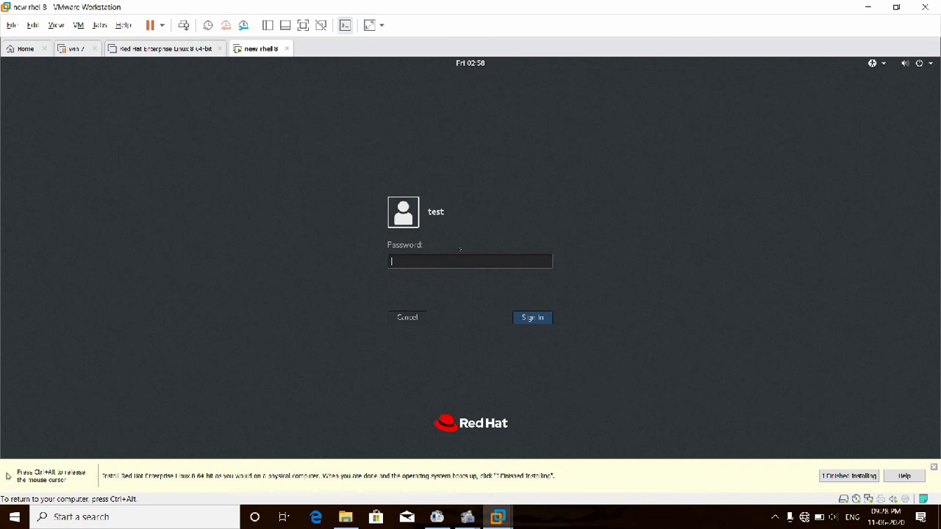
pyautogui.write('•••')
pyautogui.press('Return')
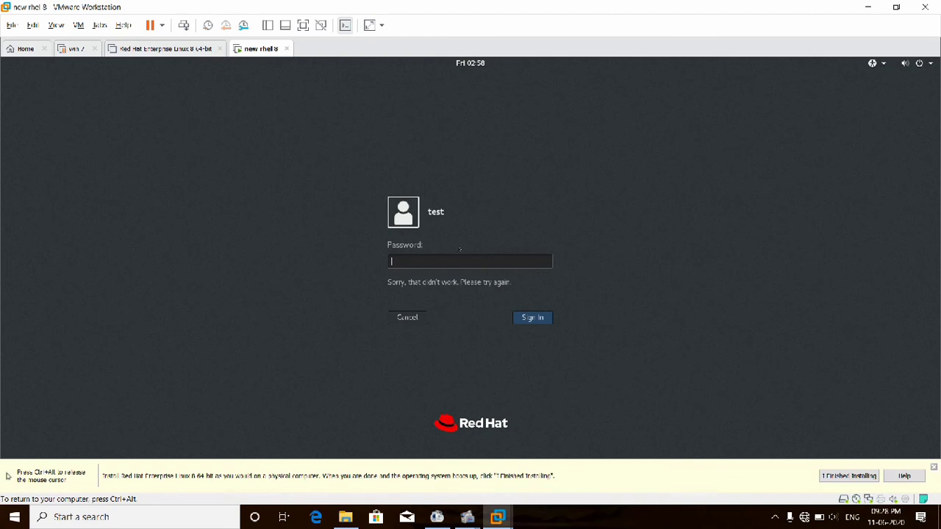
pyautogui.press('Return')
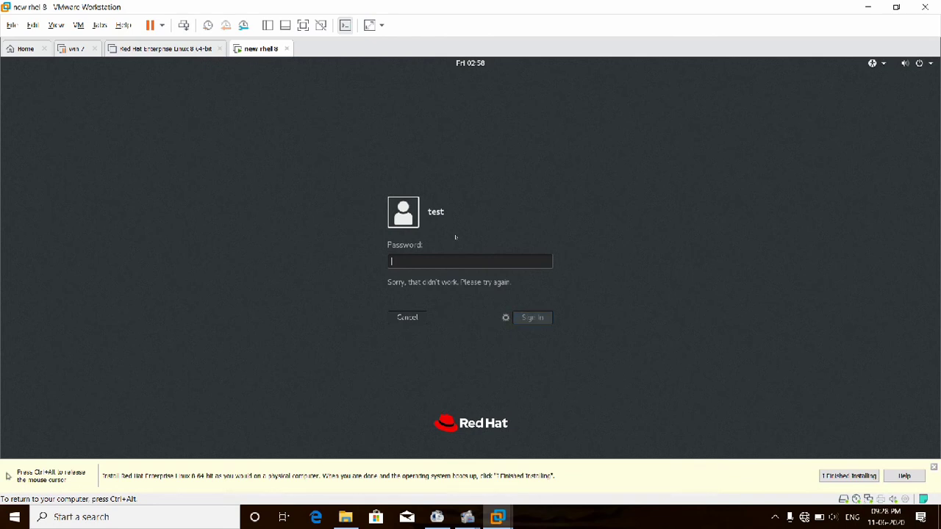
pyautogui.write('123')
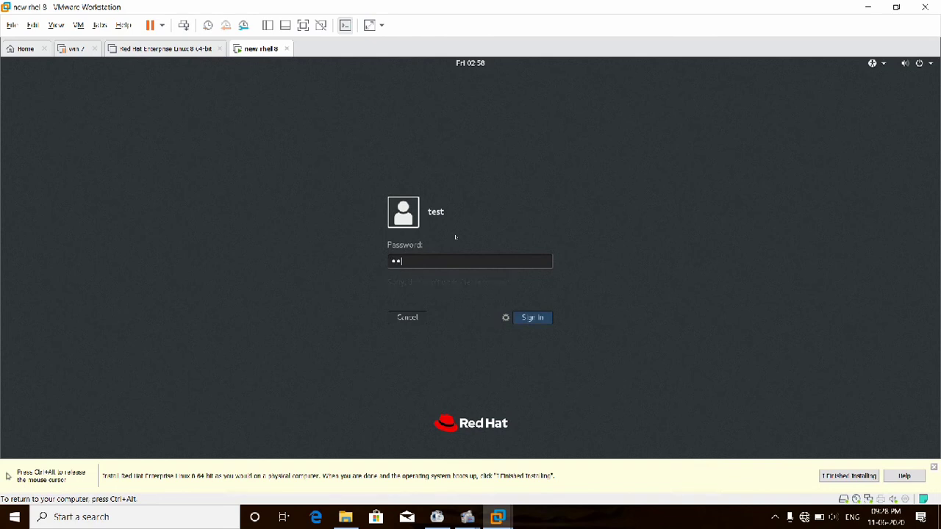
pyautogui.press('Return')
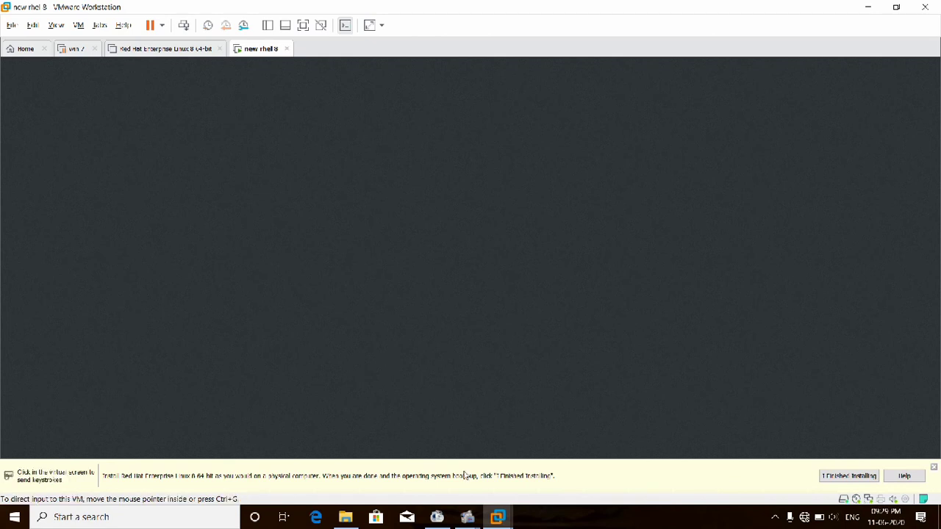
# - Bring the screen recorder forward and resume recording
pyautogui.moveTo(474, 521)
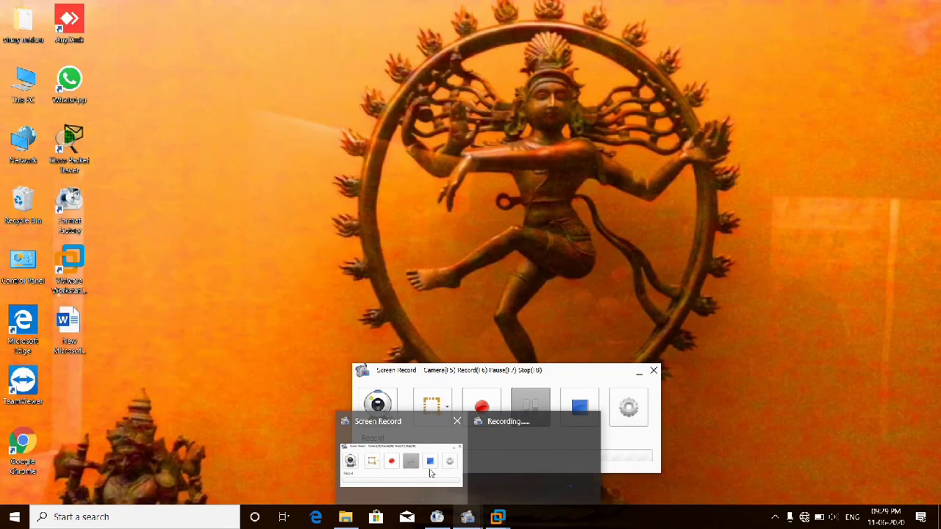
pyautogui.click(431, 473)
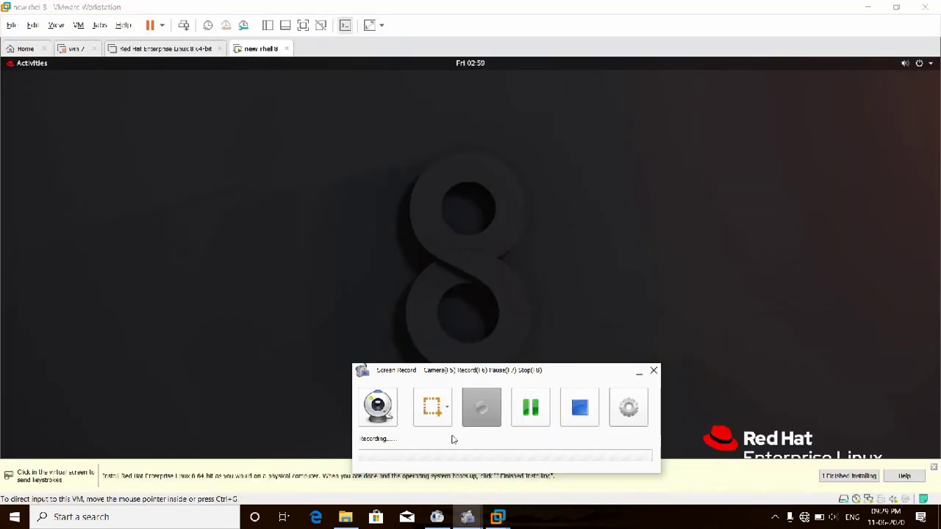
pyautogui.click(530, 412)
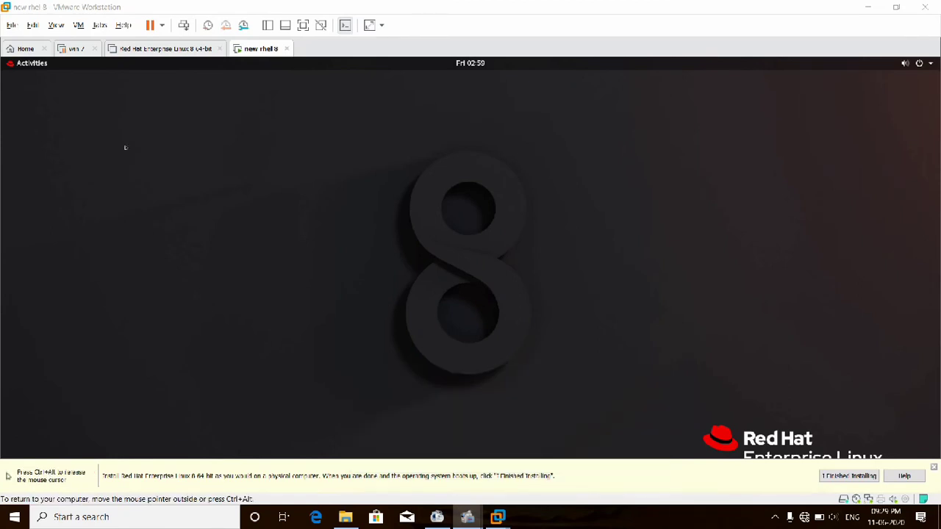
# - Launch Terminal from Activities and run date, showing Fri Jun 12 02:59:44 IST 2020
pyautogui.hotkey('ctrl', 'alt')
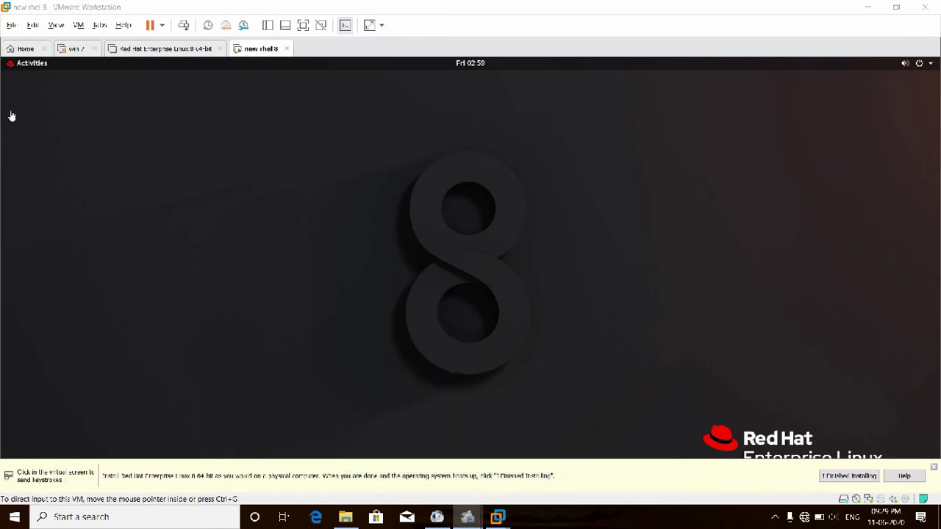
pyautogui.click(28, 67)
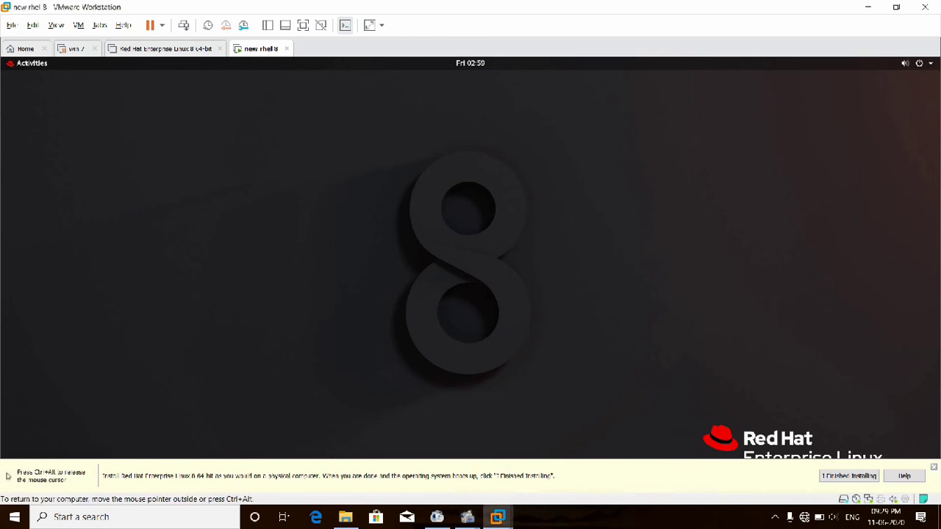
pyautogui.click(29, 64)
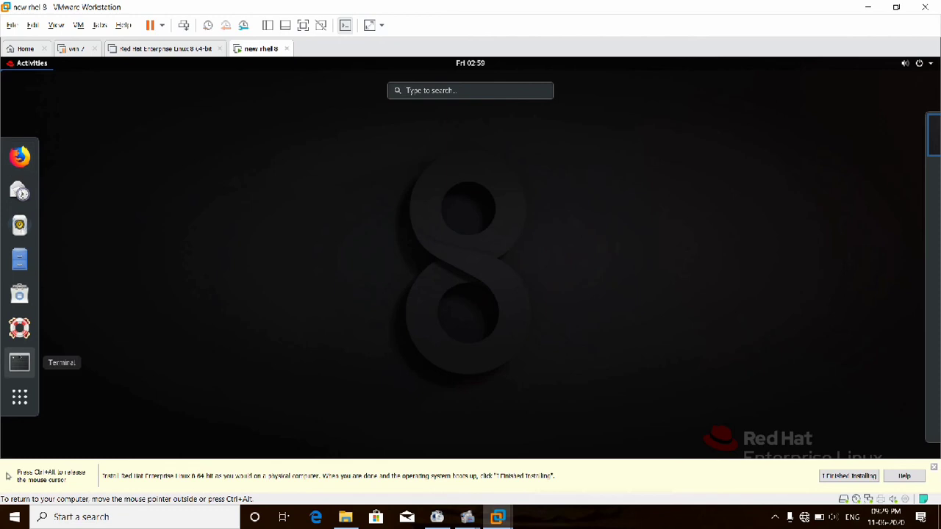
pyautogui.click(19, 360)
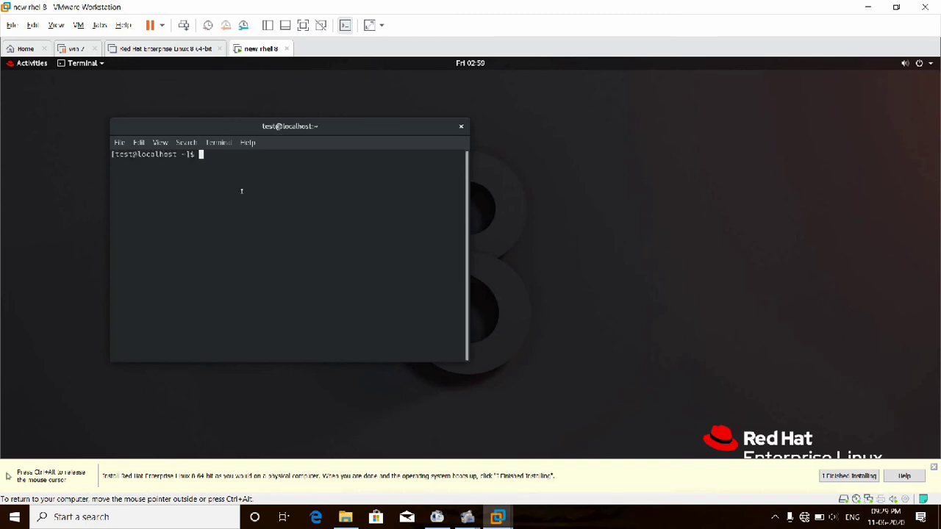
pyautogui.write('date')
pyautogui.press('Return')
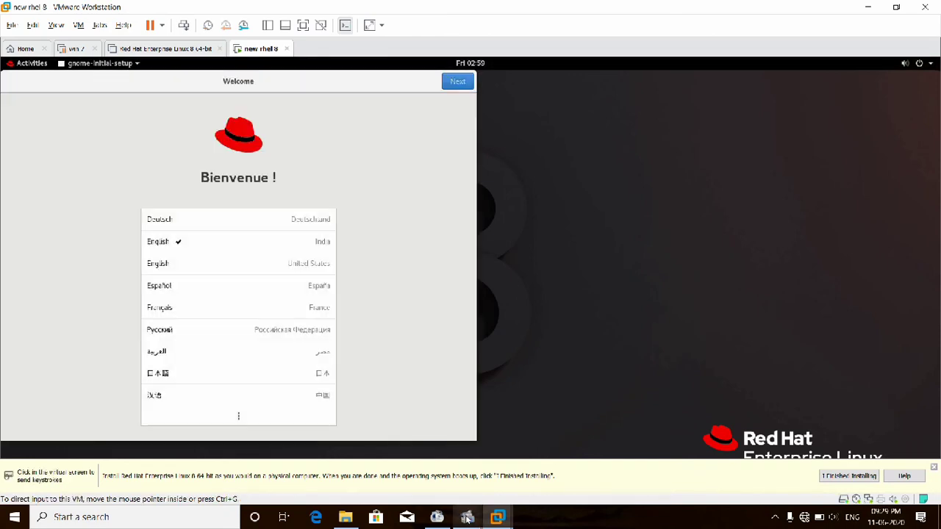
# - Keep English, keyboard and location defaults, skip Online Accounts, and start using Red Hat Enterprise Linux
pyautogui.moveTo(467, 518)
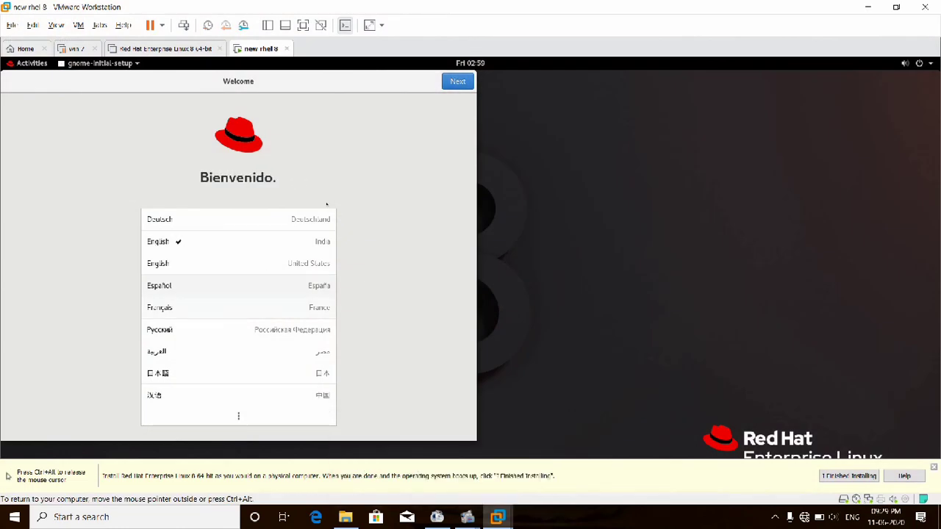
pyautogui.click(457, 81)
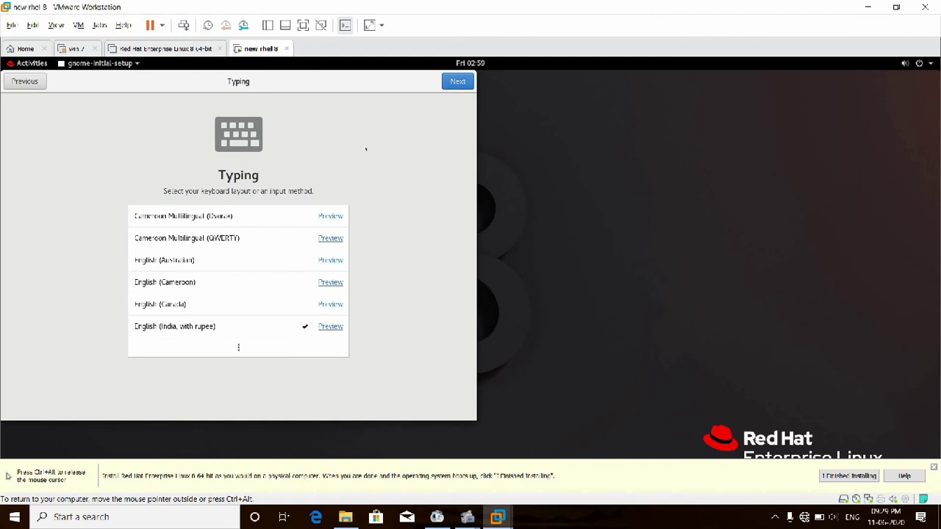
pyautogui.click(457, 81)
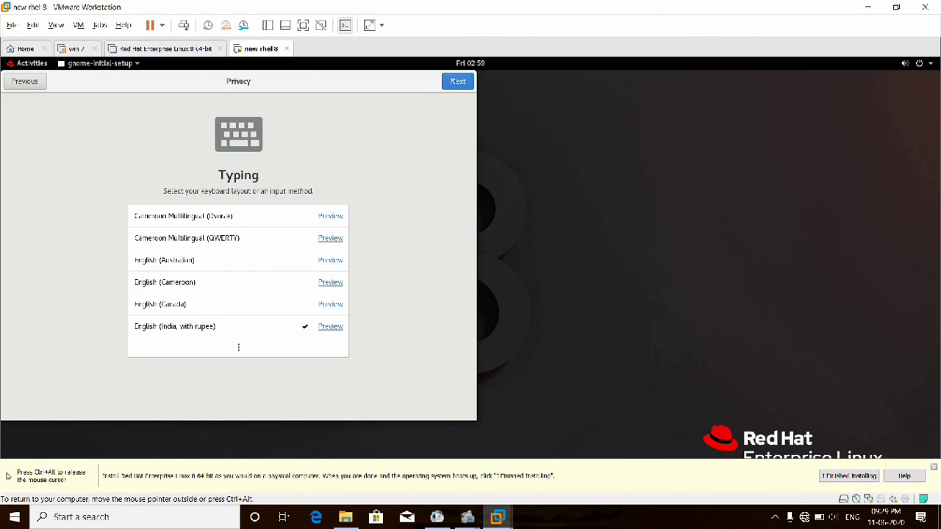
pyautogui.click(451, 82)
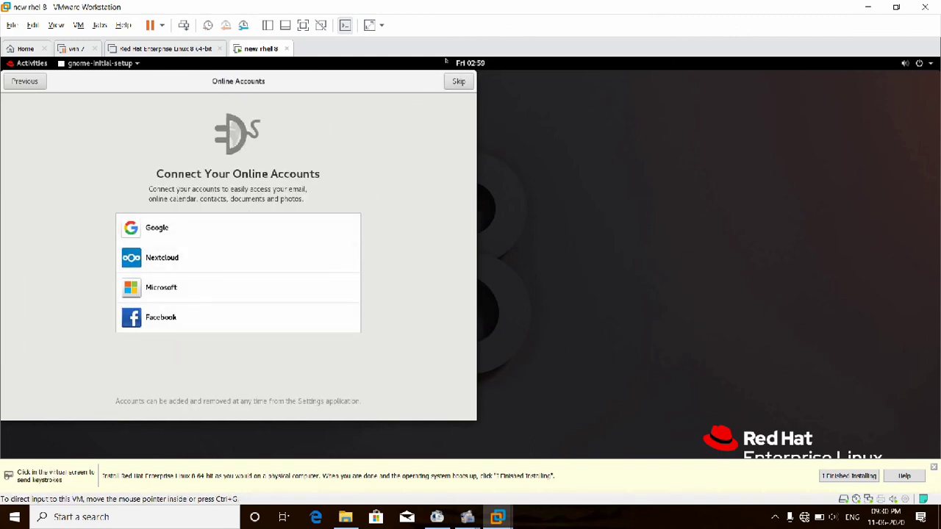
pyautogui.click(458, 81)
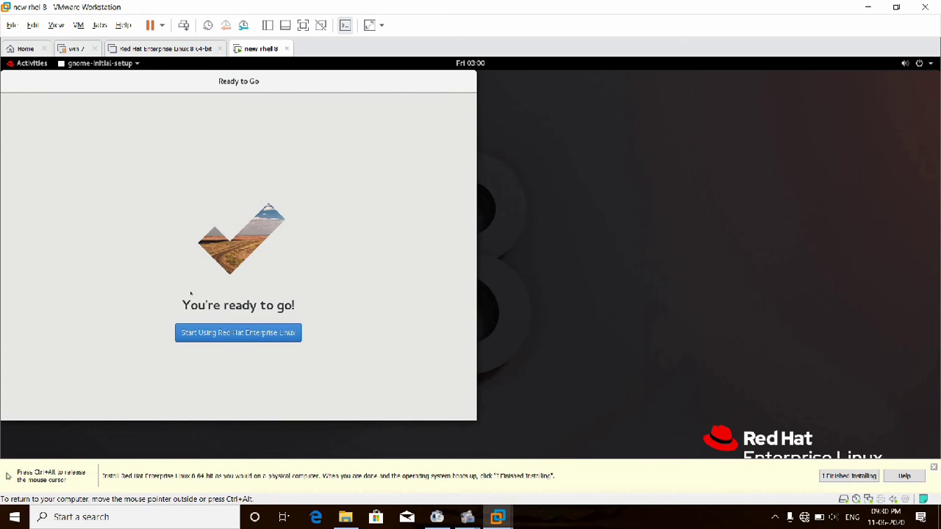
pyautogui.click(247, 333)
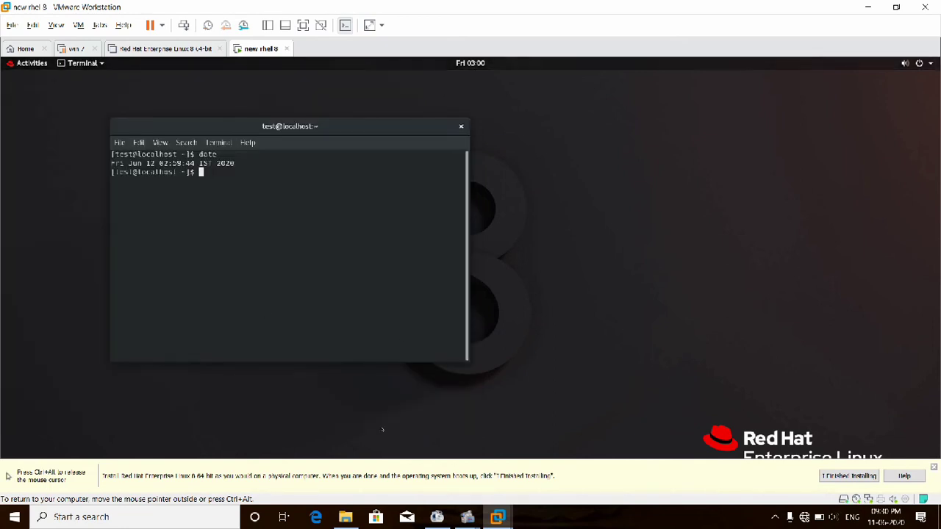
pyautogui.moveTo(469, 515)
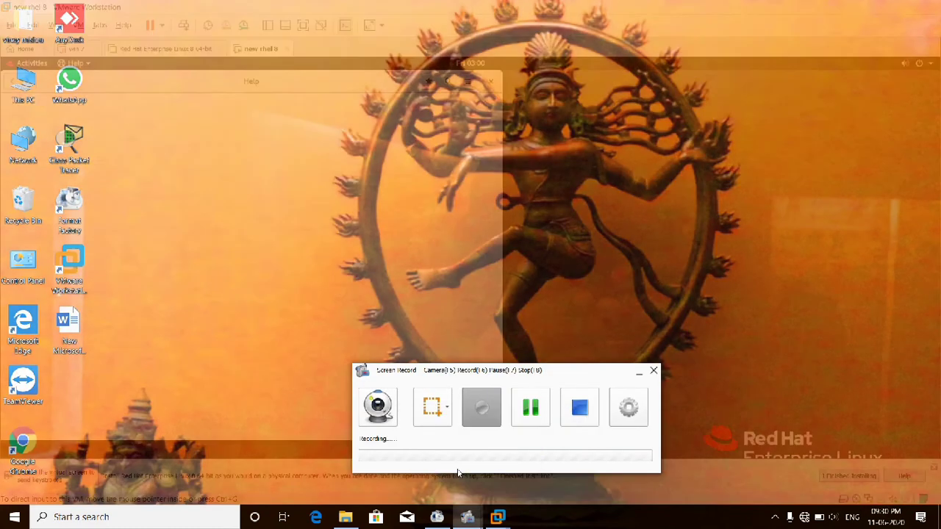
pyautogui.click(459, 473)
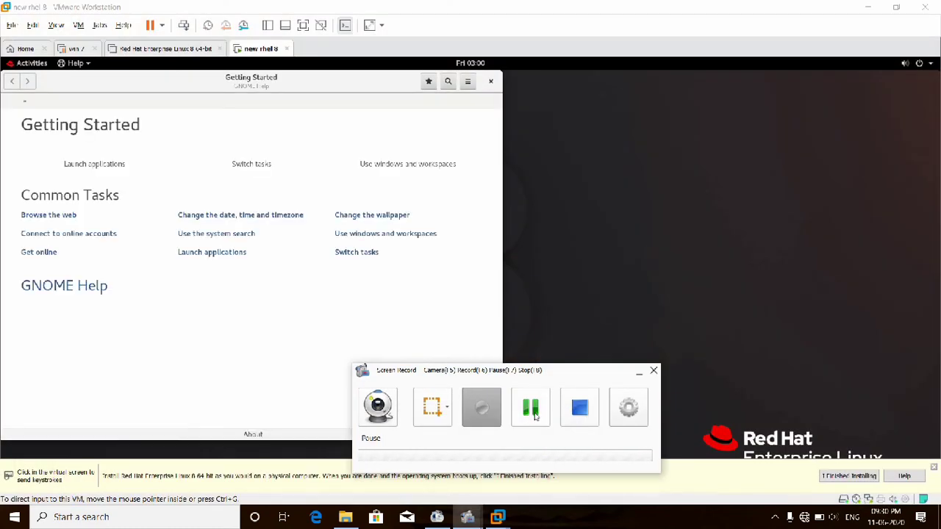